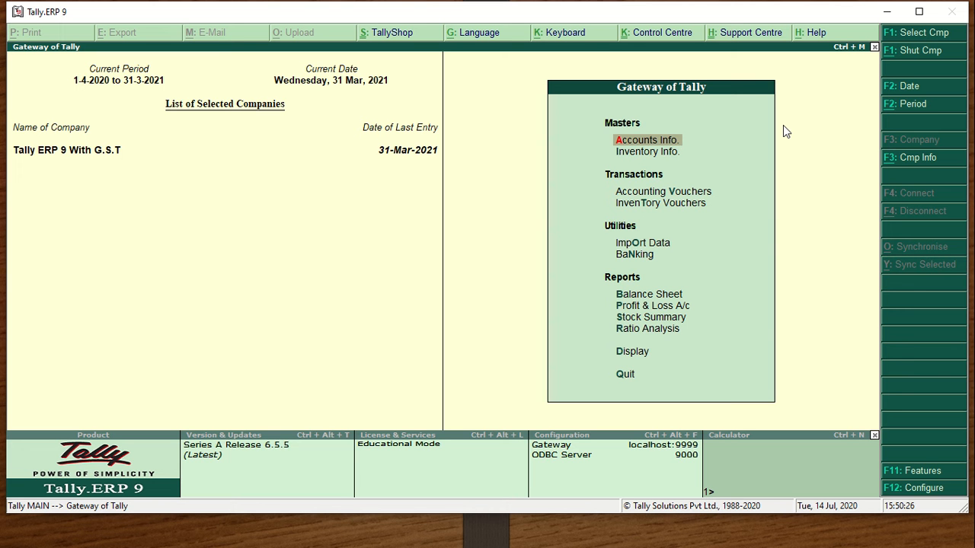
Step: Maximize the Tally.ERP 9 window and step through the Gateway of Tally menu
{"action": "left_click", "coordinate": [920, 12]}
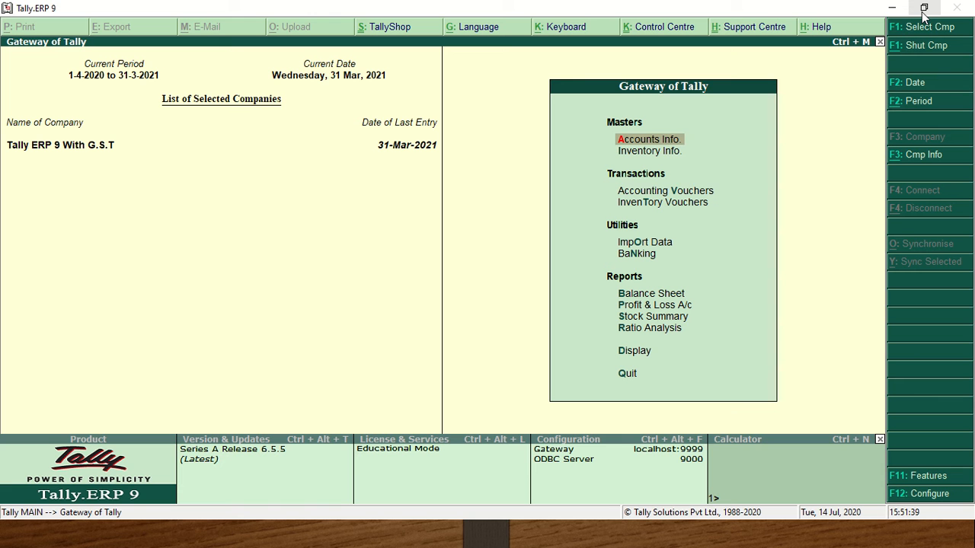
{"action": "key", "text": "Down"}
{"action": "key", "text": "Down"}
{"action": "key", "text": "Down"}
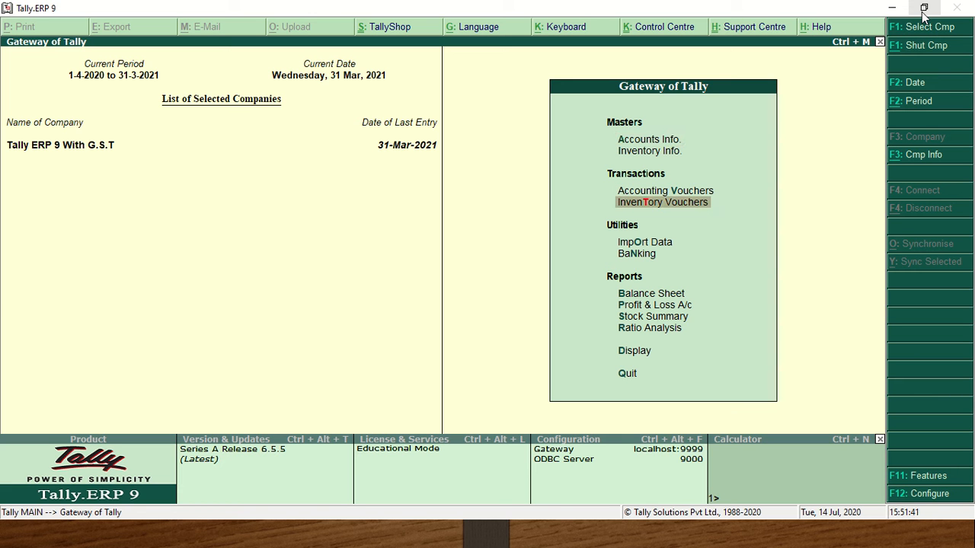
{"action": "key", "text": "Up"}
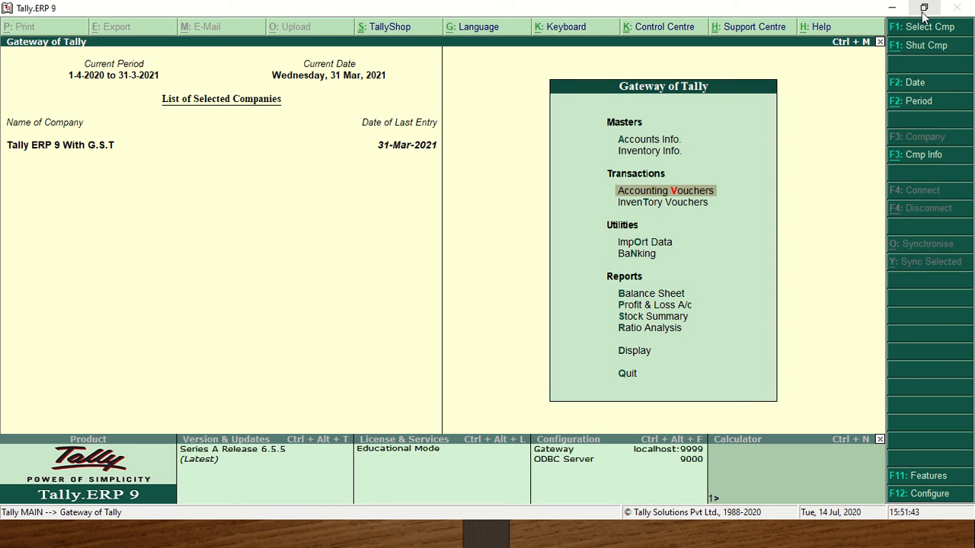
{"action": "key", "text": "Down"}
{"action": "key", "text": "Down"}
{"action": "key", "text": "Down"}
{"action": "key", "text": "Down"}
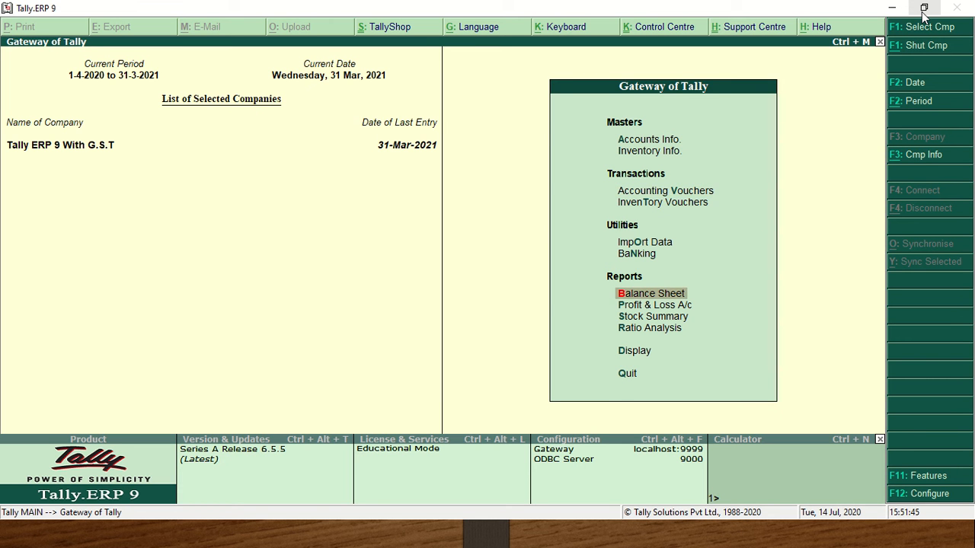
{"action": "key", "text": "Return"}
{"action": "key", "text": "alt+F1"}
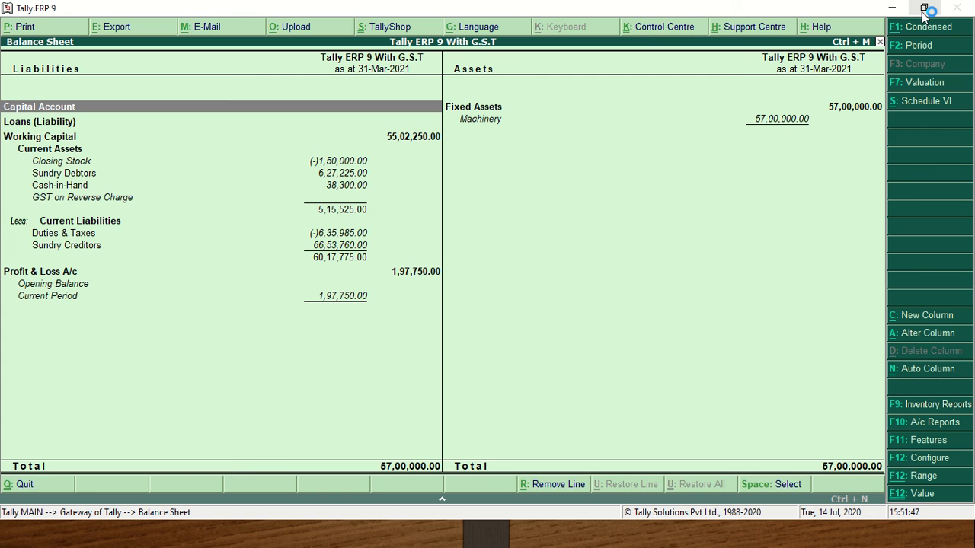
{"action": "key", "text": "Down"}
{"action": "key", "text": "Down"}
{"action": "key", "text": "Down"}
{"action": "key", "text": "Down"}
{"action": "key", "text": "Down"}
{"action": "key", "text": "Down"}
{"action": "key", "text": "Down"}
{"action": "key", "text": "Down"}
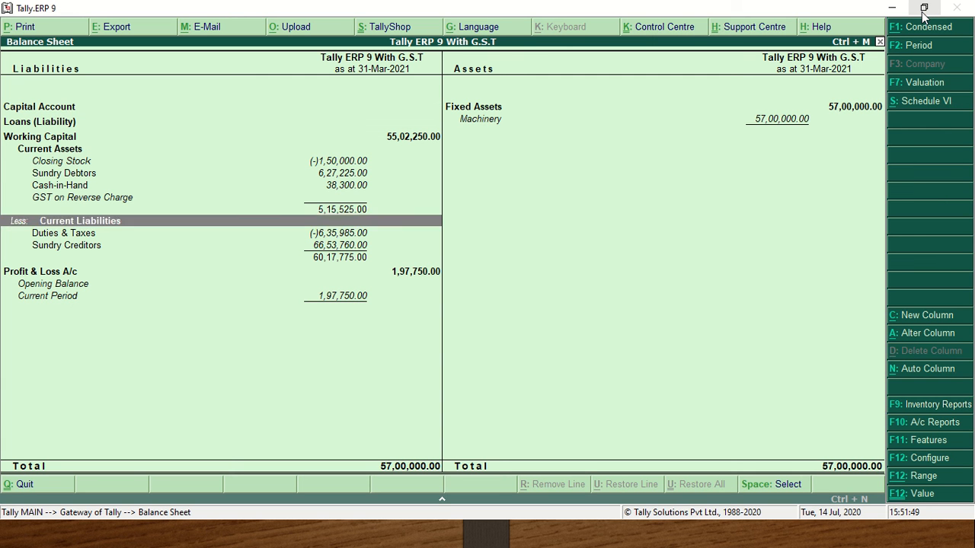
{"action": "key", "text": "Down"}
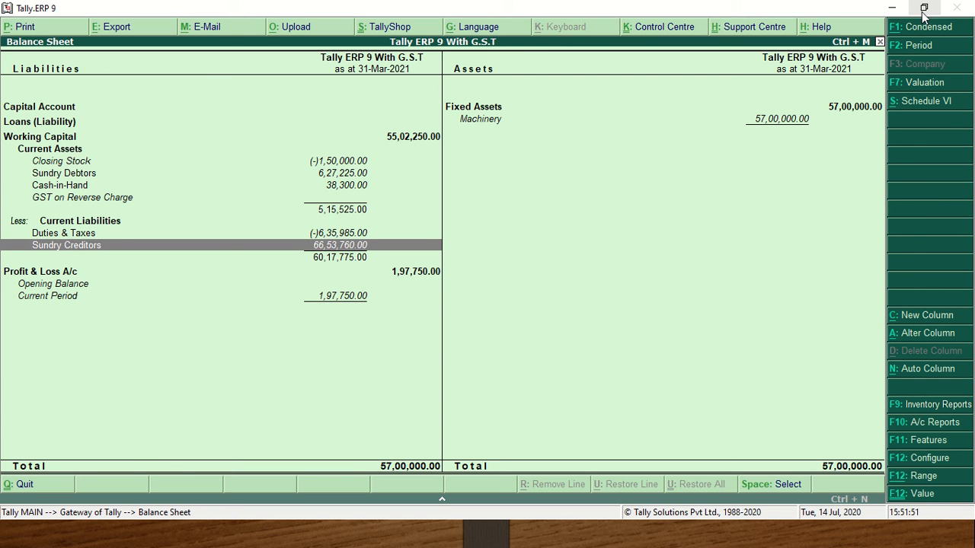
{"action": "key", "text": "Up"}
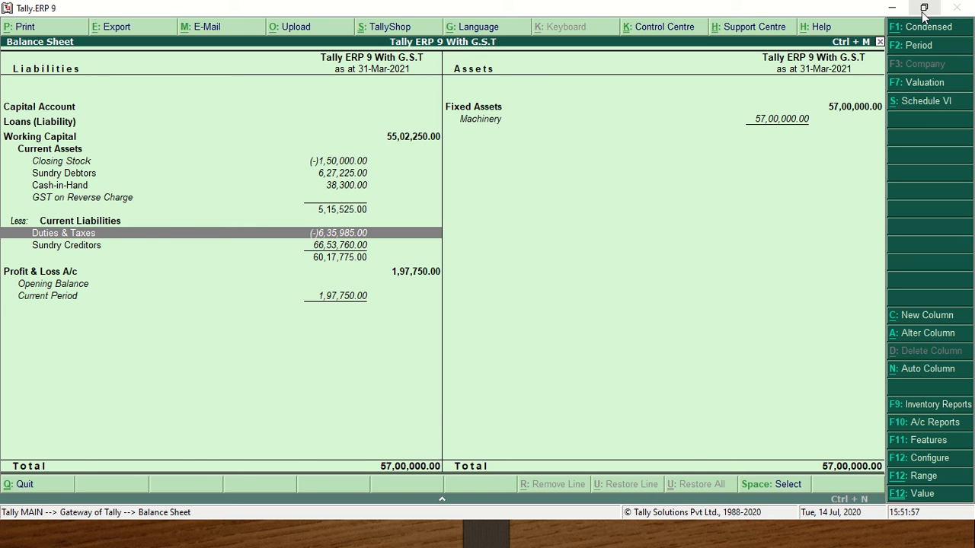
{"action": "key", "text": "Escape"}
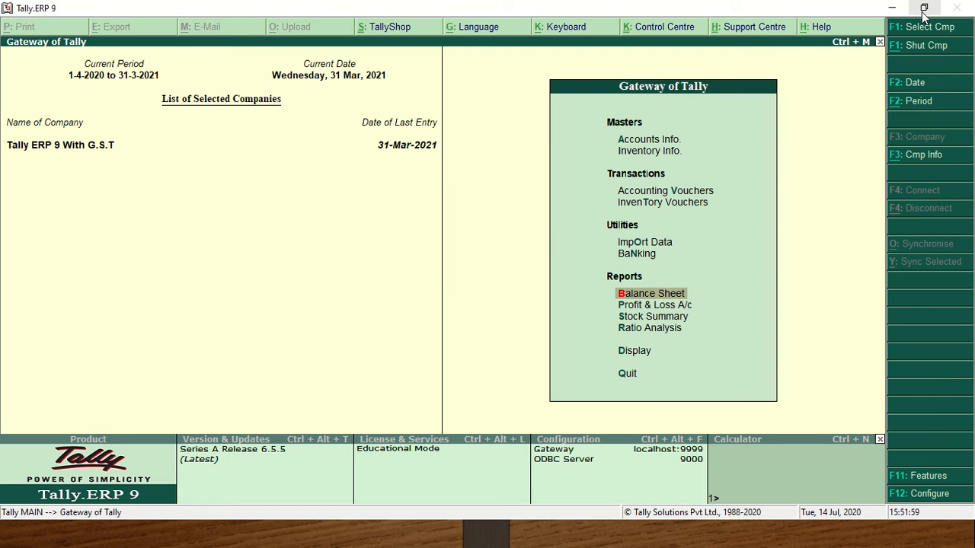
Step: Create company 'Tds' with state Uttar Pradesh via Alt+F3 and save it
{"action": "key", "text": "alt+F3"}
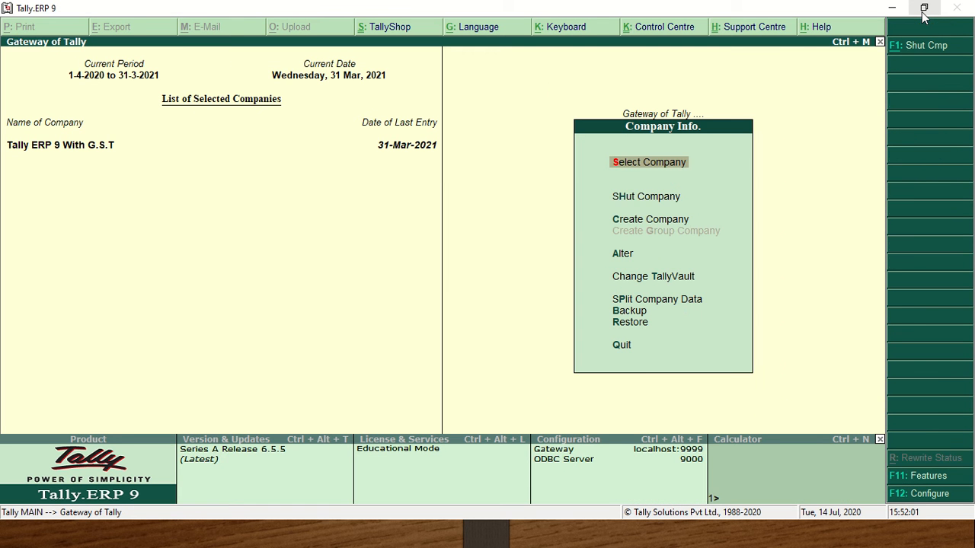
{"action": "key", "text": "Down"}
{"action": "key", "text": "Down"}
{"action": "key", "text": "Down"}
{"action": "key", "text": "Up"}
{"action": "key", "text": "Up"}
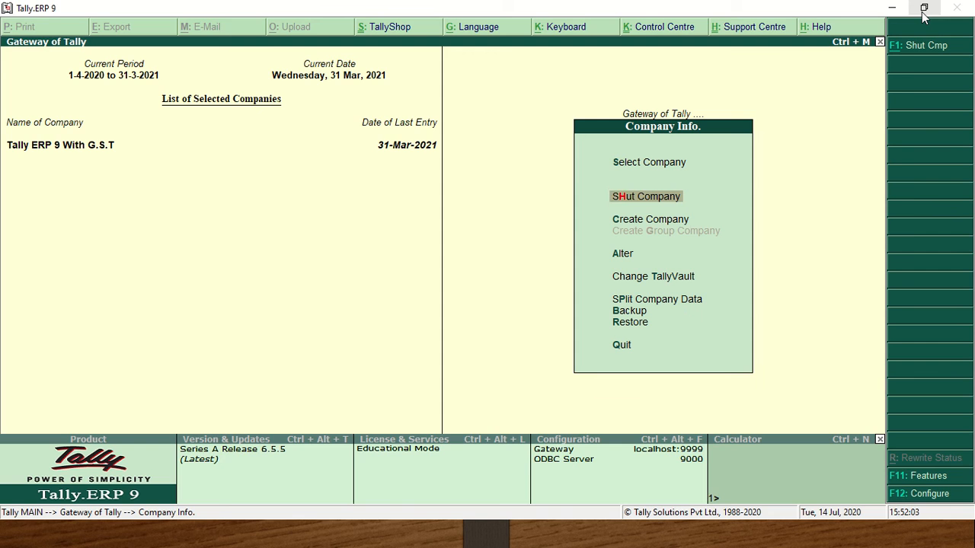
{"action": "key", "text": "Down"}
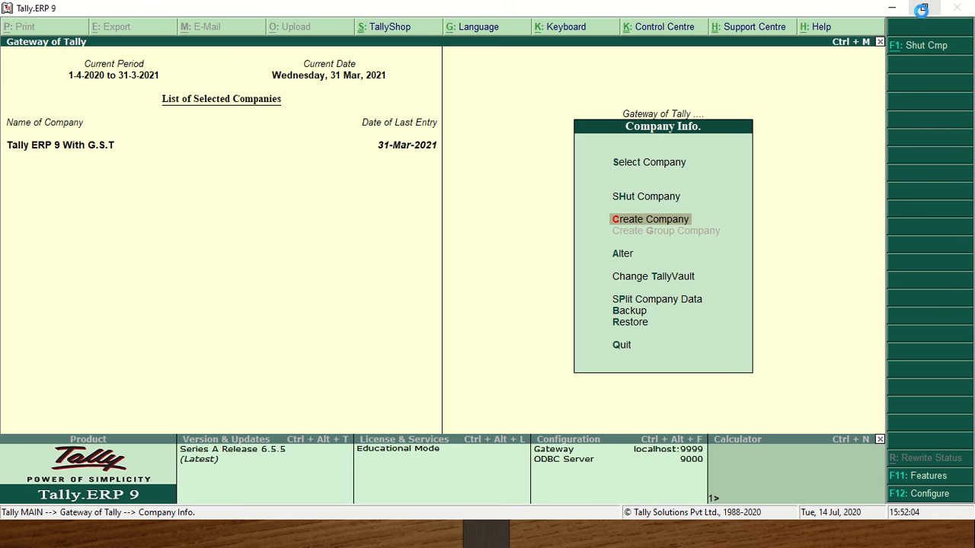
{"action": "key", "text": "Return"}
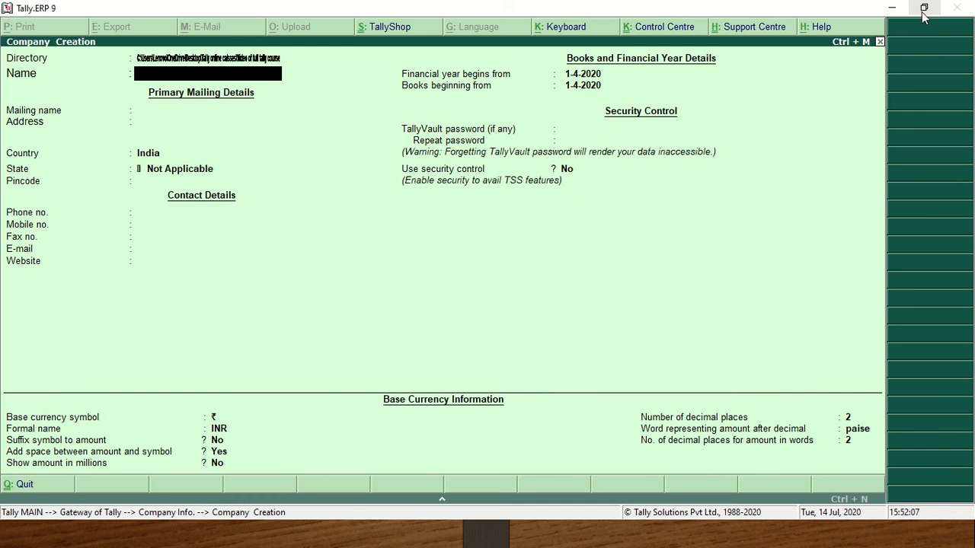
{"action": "type", "text": "Tda"}
{"action": "key", "text": "BackSpace"}
{"action": "type", "text": "s"}
{"action": "key", "text": "Return"}
{"action": "key", "text": "Return"}
{"action": "key", "text": "Return"}
{"action": "key", "text": "Return"}
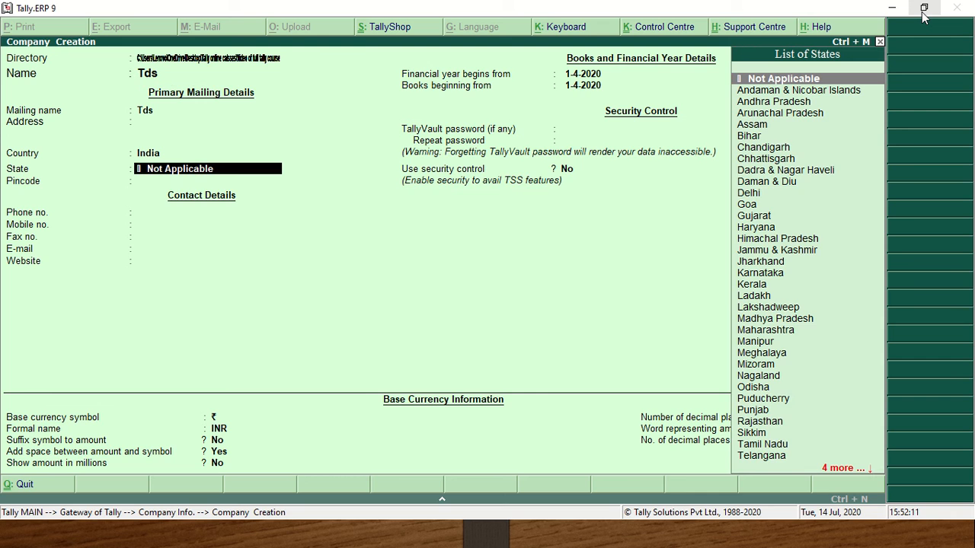
{"action": "type", "text": "Ut"}
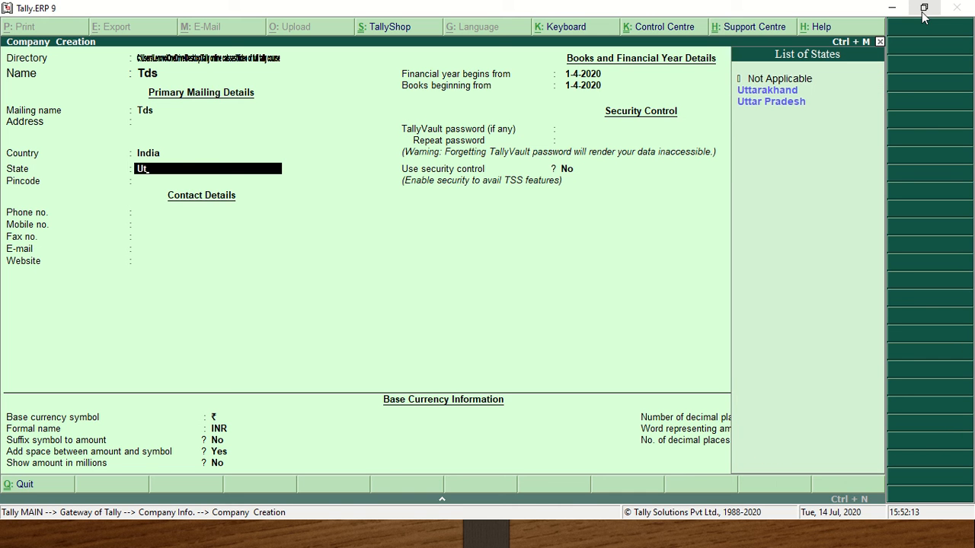
{"action": "key", "text": "Return"}
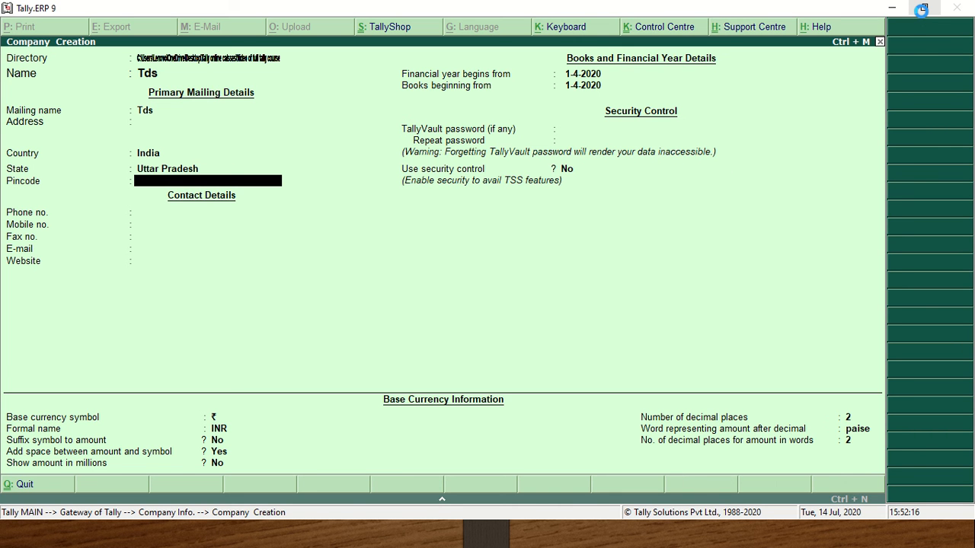
{"action": "key", "text": "Escape"}
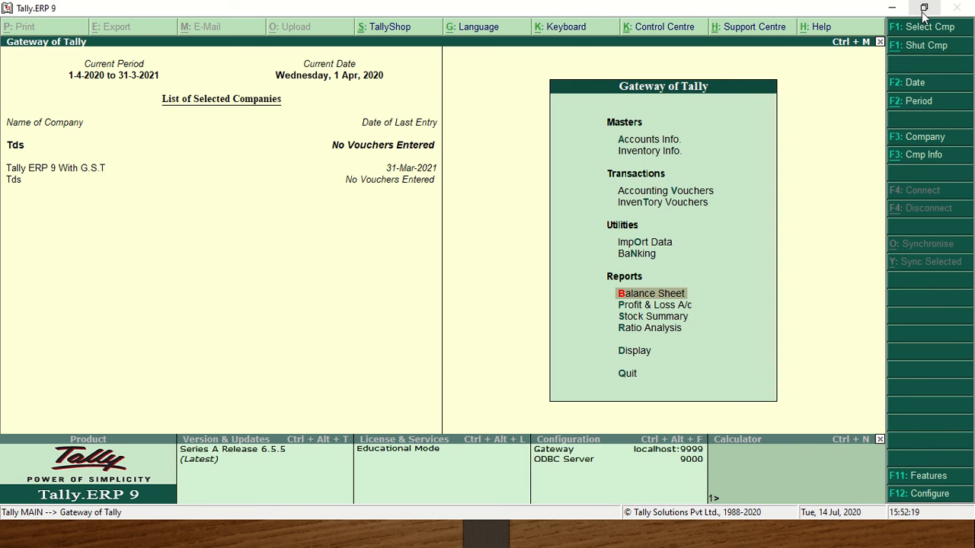
Step: Open a Journal voucher and briefly start, then leave, a new ledger creation
{"action": "key", "text": "Up"}
{"action": "key", "text": "Up"}
{"action": "key", "text": "Up"}
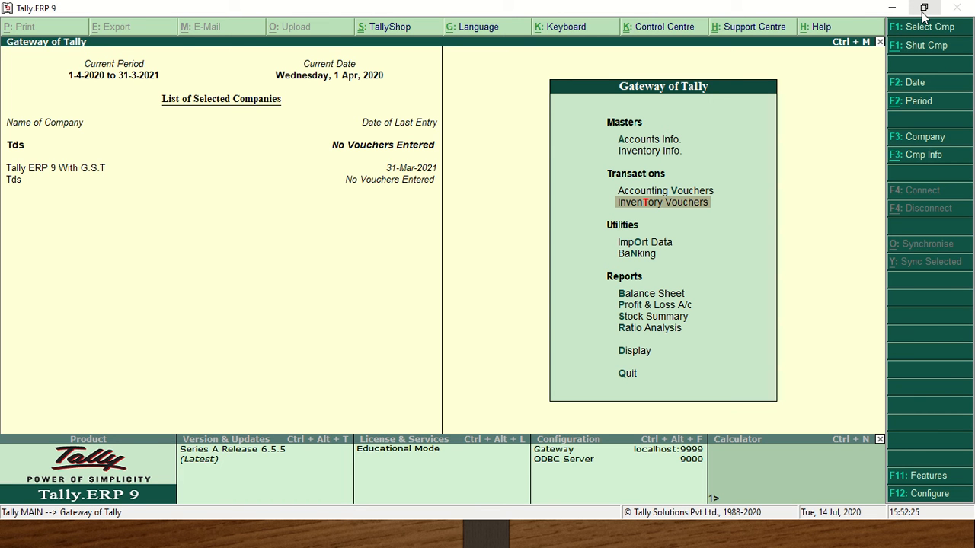
{"action": "key", "text": "Down"}
{"action": "key", "text": "Up"}
{"action": "key", "text": "Up"}
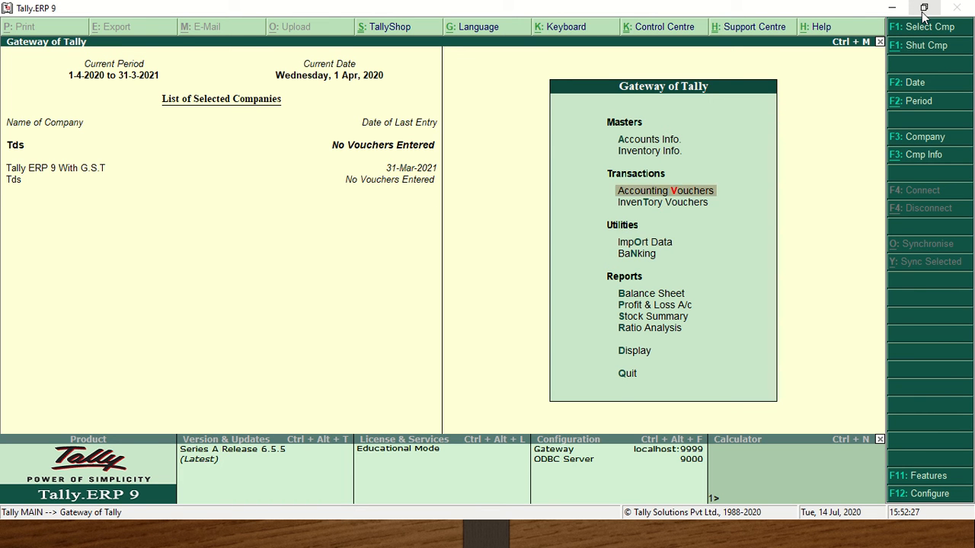
{"action": "key", "text": "Return"}
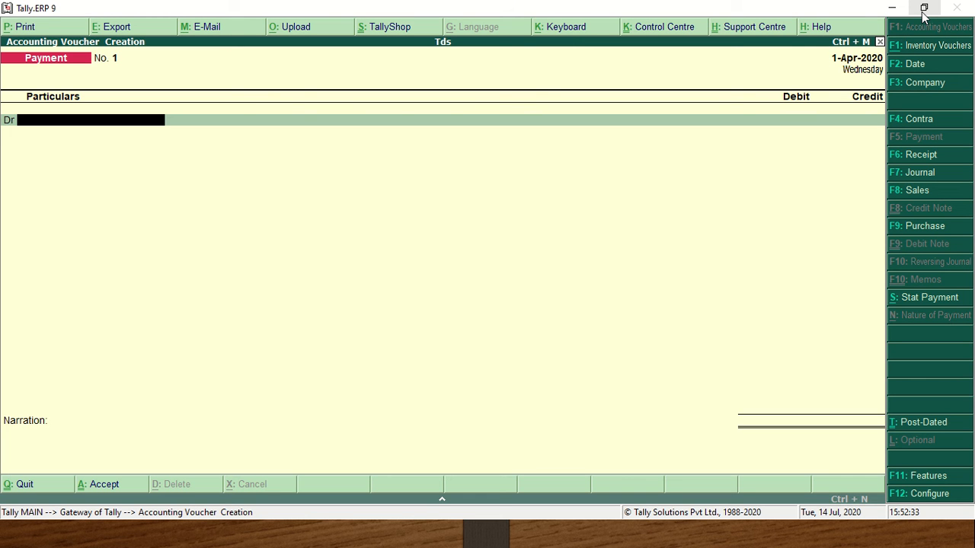
{"action": "key", "text": "F7"}
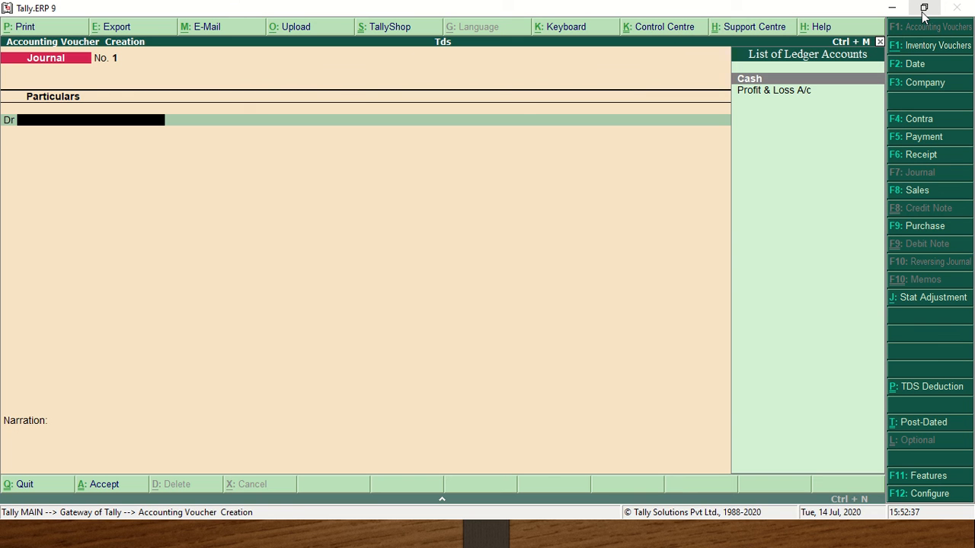
{"action": "key", "text": "alt+c"}
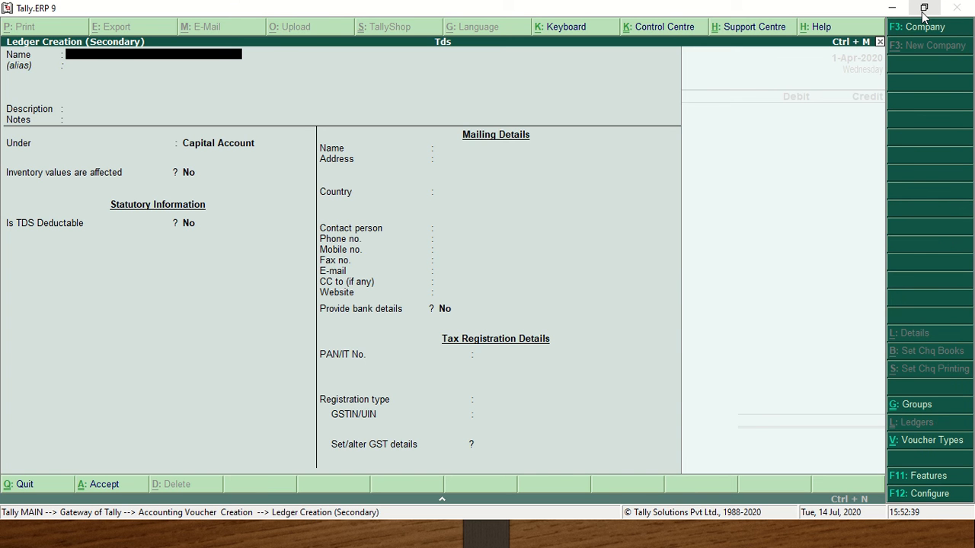
{"action": "key", "text": "ctrl+a"}
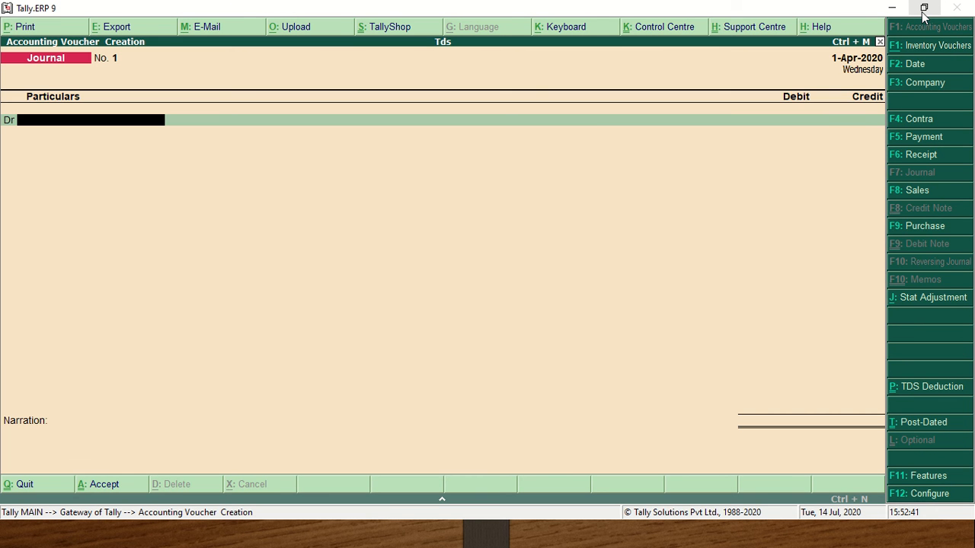
Step: Quit the empty journal voucher and bring up Company Features with F11
{"action": "key", "text": "Escape"}
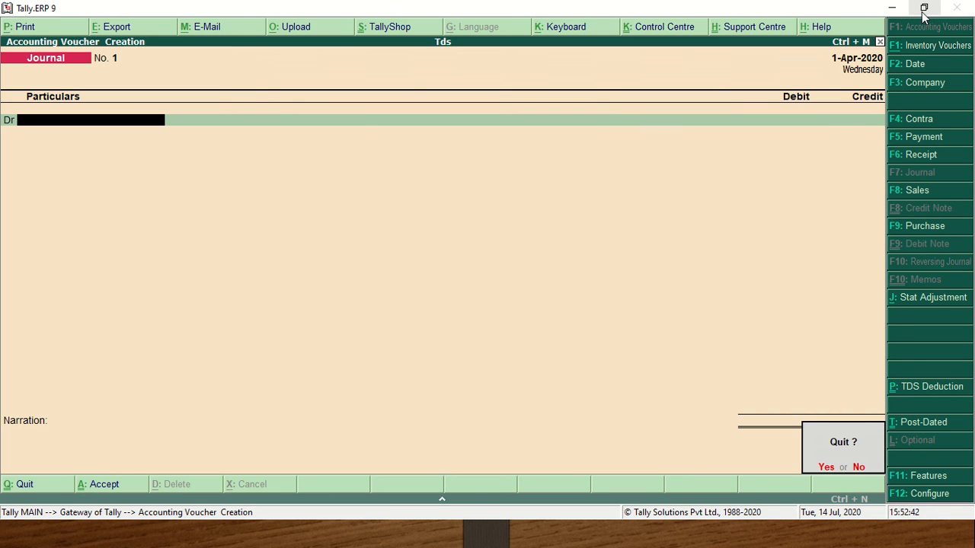
{"action": "key", "text": "Return"}
{"action": "key", "text": "F11"}
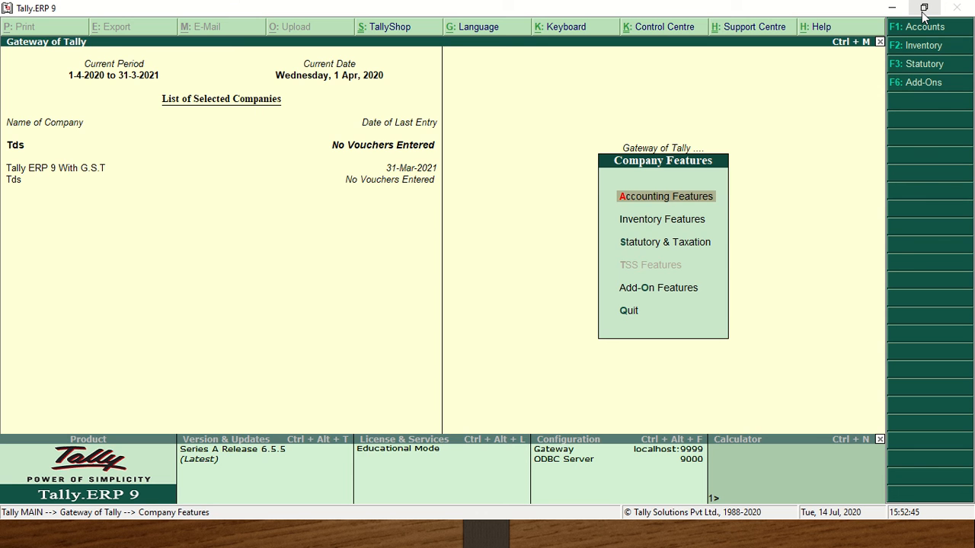
Step: Open Statutory & Taxation features for Tds and enable TDS with deductor details
{"action": "key", "text": "Down"}
{"action": "key", "text": "Down"}
{"action": "key", "text": "Return"}
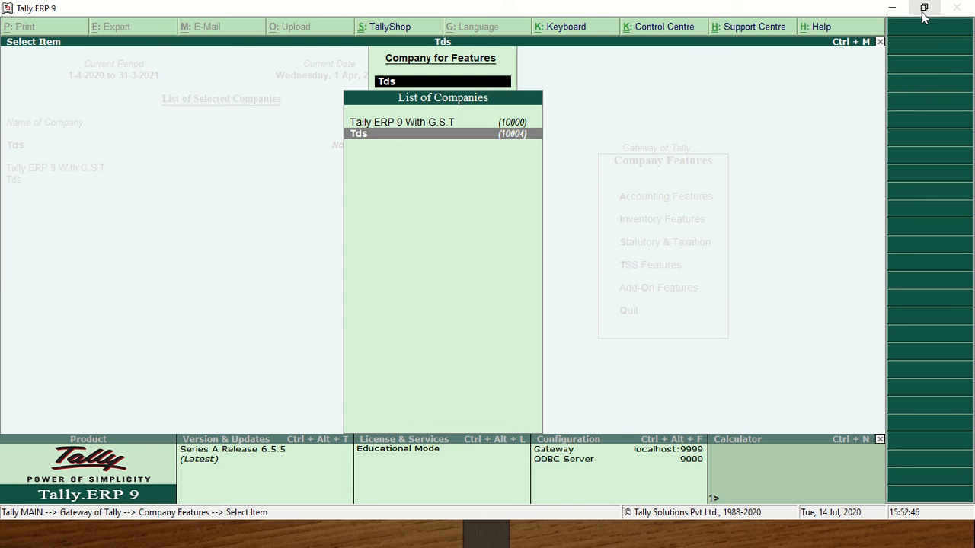
{"action": "key", "text": "Return"}
{"action": "key", "text": "Down"}
{"action": "key", "text": "Down"}
{"action": "key", "text": "Down"}
{"action": "key", "text": "Down"}
{"action": "key", "text": "Down"}
{"action": "key", "text": "Down"}
{"action": "key", "text": "Up"}
{"action": "key", "text": "Down"}
{"action": "type", "text": "y"}
{"action": "key", "text": "Return"}
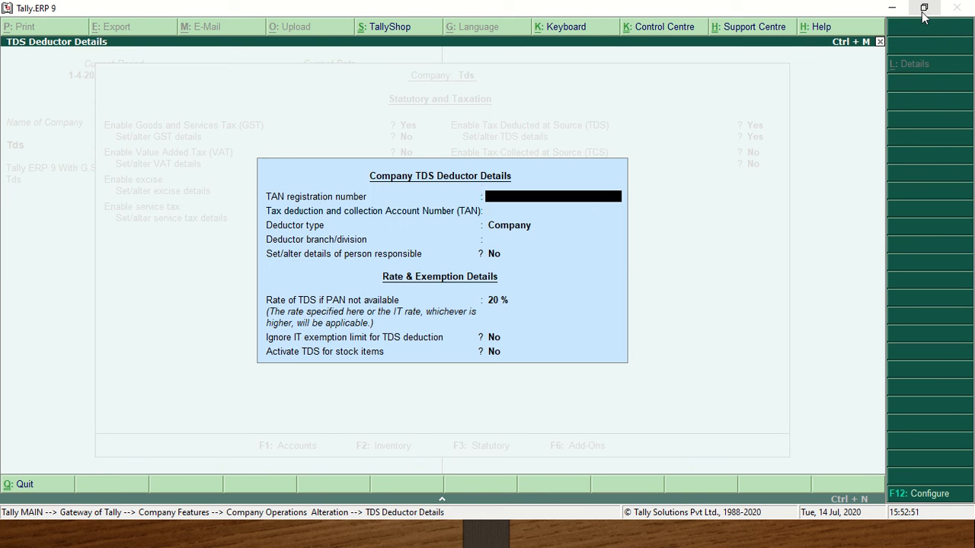
Step: Enter the company's TAN, accept the 20% no-PAN rate, and return to the Gateway
{"action": "key", "text": "Return"}
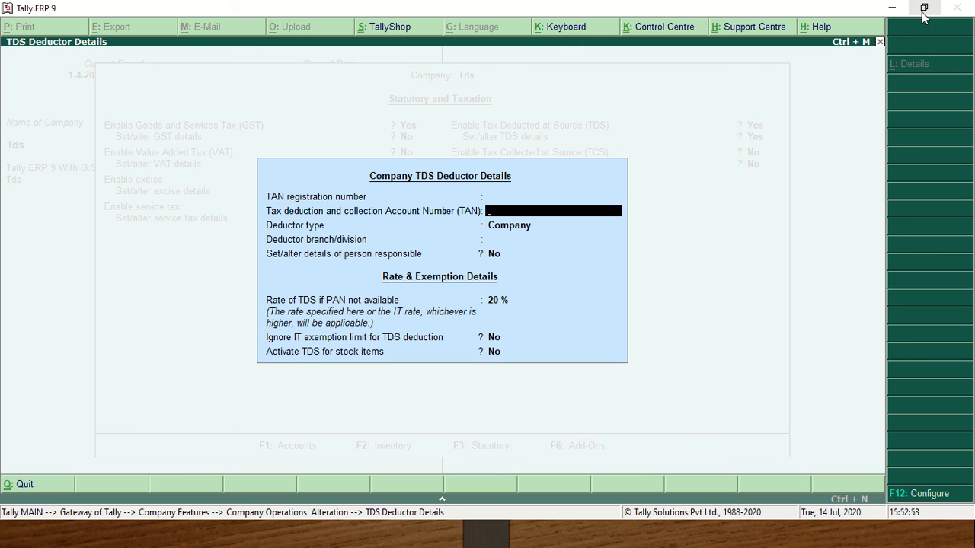
{"action": "type", "text": "ASDFD5487D"}
{"action": "key", "text": "Return"}
{"action": "key", "text": "Return"}
{"action": "key", "text": "Return"}
{"action": "key", "text": "Return"}
{"action": "key", "text": "Return"}
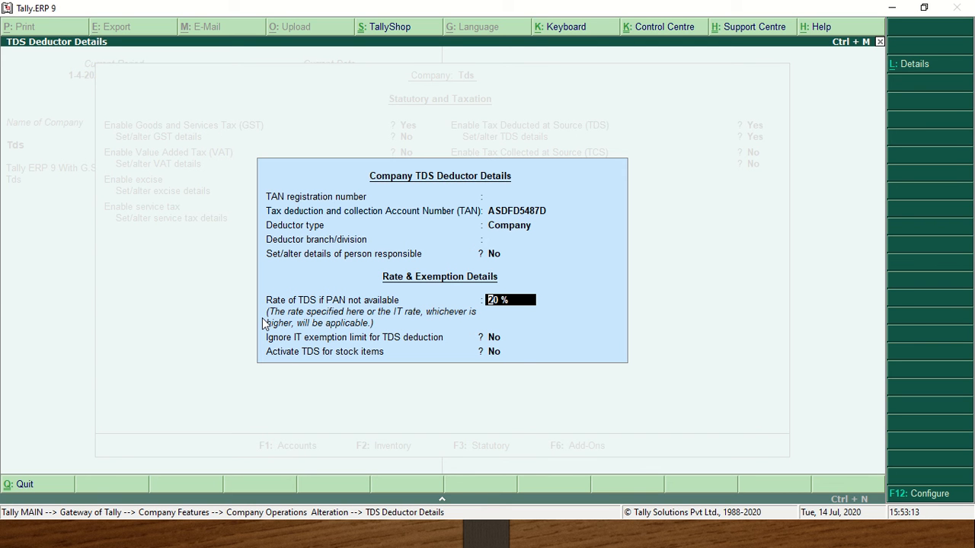
{"action": "key", "text": "Return"}
{"action": "key", "text": "Return"}
{"action": "key", "text": "Return"}
{"action": "key", "text": "Return"}
{"action": "key", "text": "Return"}
{"action": "key", "text": "Return"}
{"action": "key", "text": "Return"}
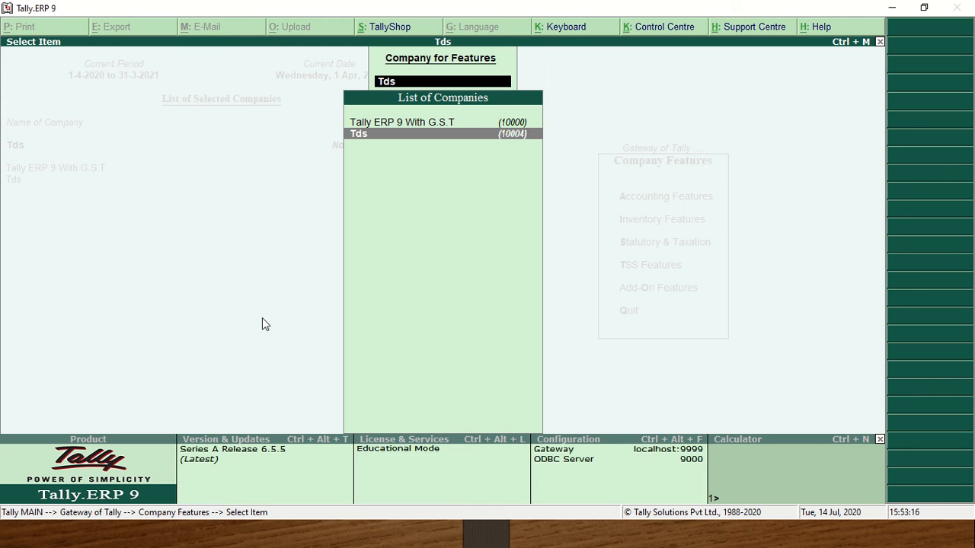
{"action": "key", "text": "Escape"}
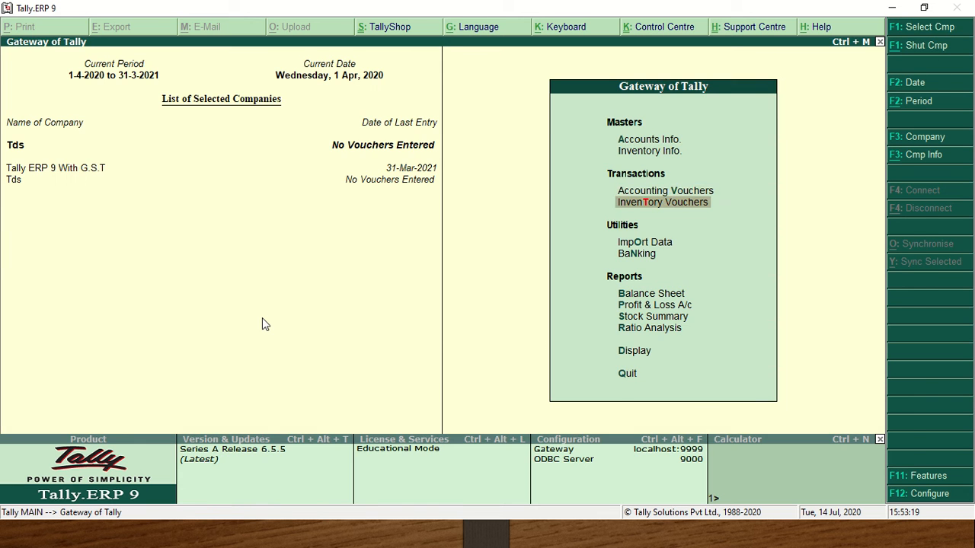
Step: From a new journal, create ledger 'Commission' under Indirect Expenses
{"action": "key", "text": "Return"}
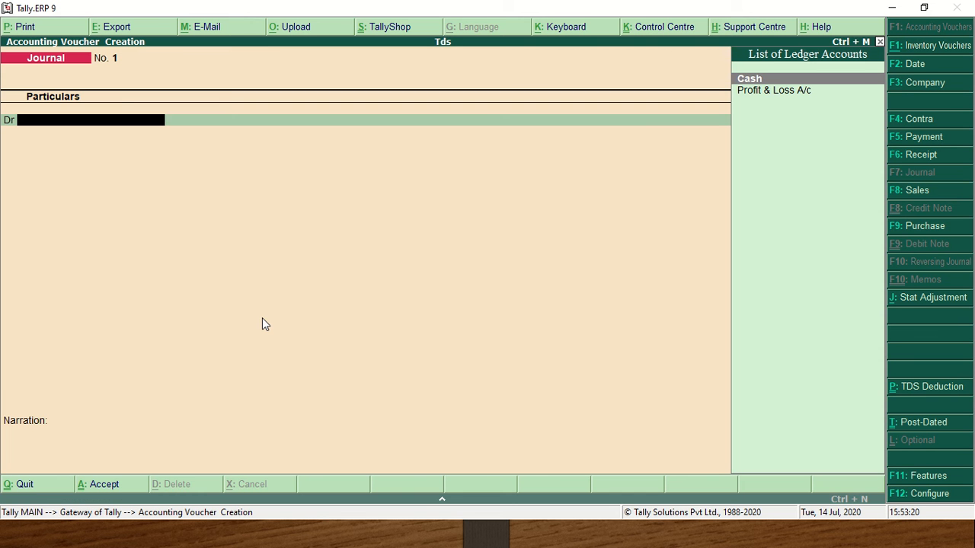
{"action": "key", "text": "alt+c"}
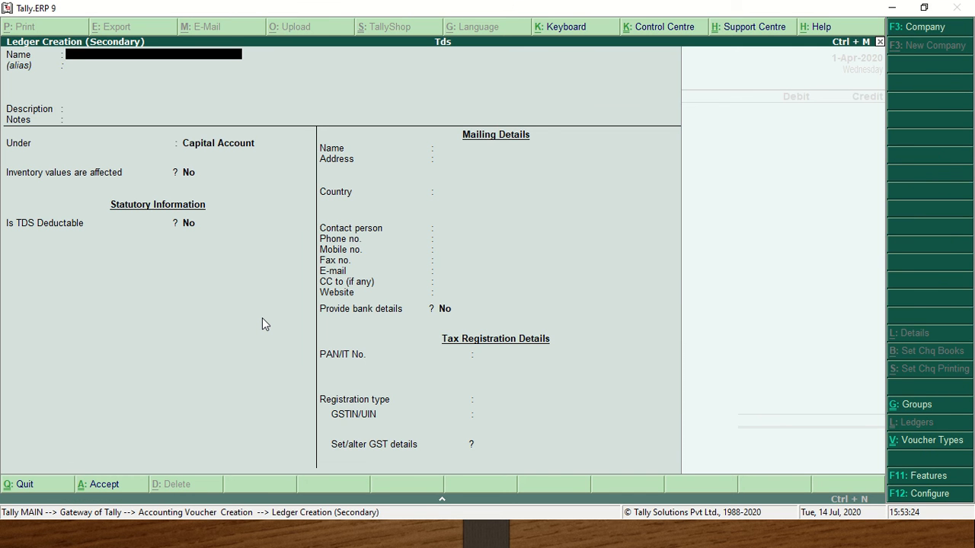
{"action": "type", "text": "Commins"}
{"action": "key", "text": "BackSpace"}
{"action": "key", "text": "BackSpace"}
{"action": "type", "text": "ssion"}
{"action": "key", "text": "BackSpace"}
{"action": "key", "text": "BackSpace"}
{"action": "key", "text": "BackSpace"}
{"action": "type", "text": "sion"}
{"action": "key", "text": "Return"}
{"action": "key", "text": "Return"}
{"action": "key", "text": "Return"}
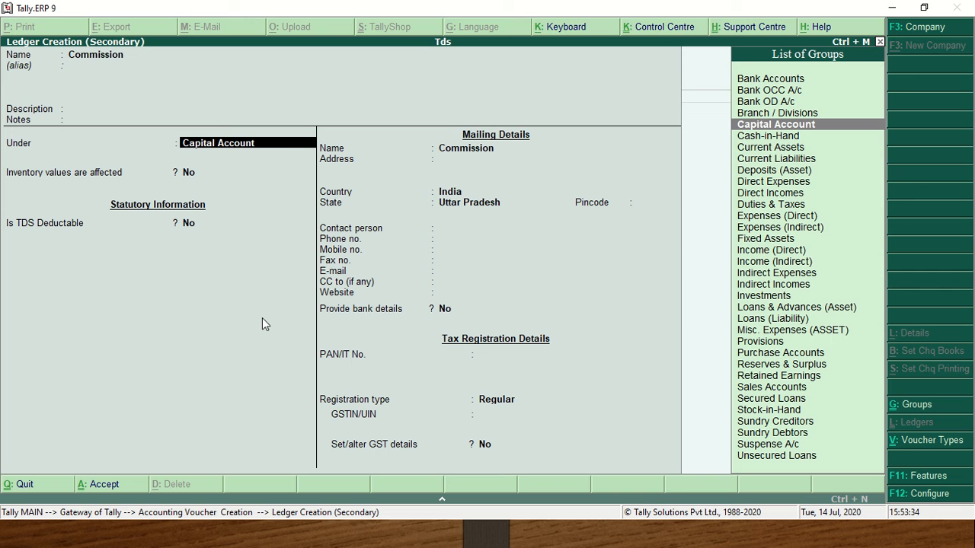
{"action": "type", "text": "Indi"}
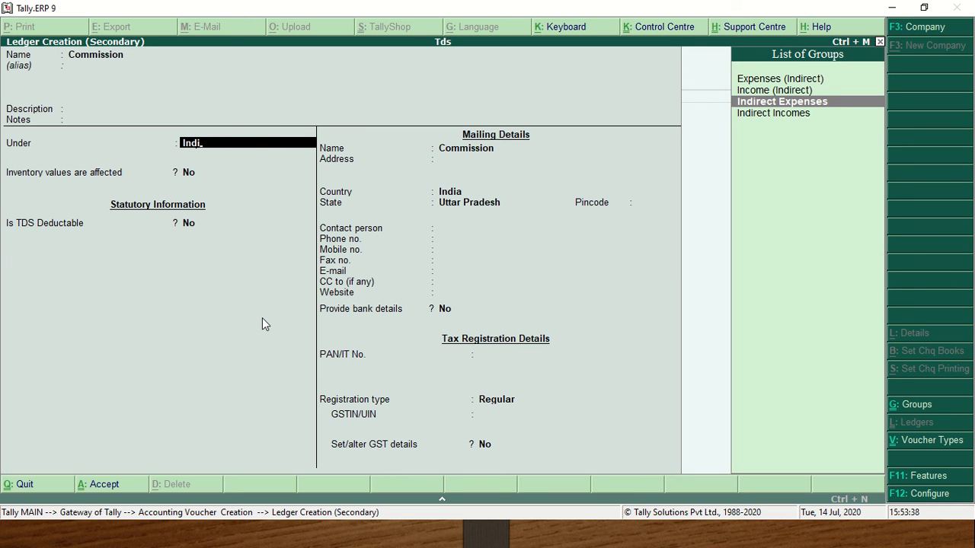
{"action": "key", "text": "Return"}
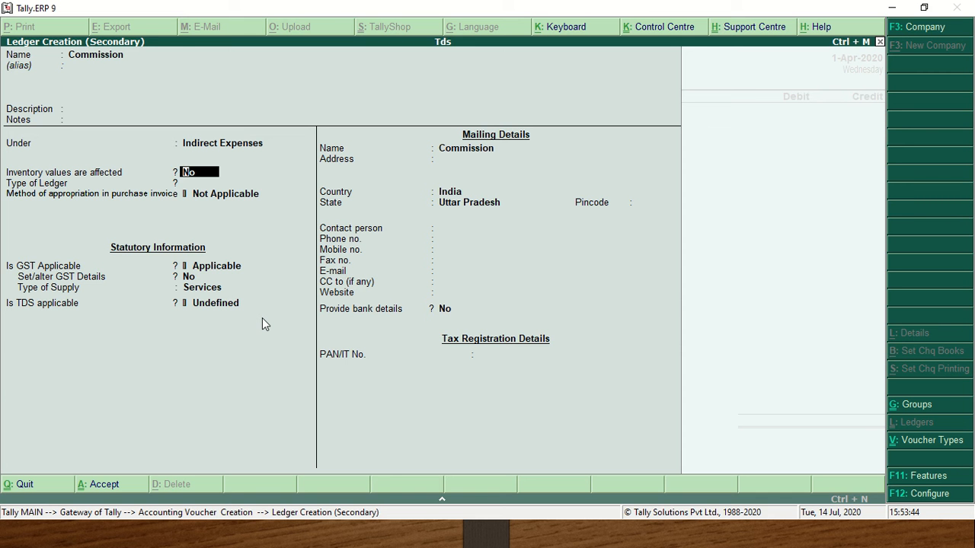
Step: Set the Commission ledger's TDS to Applicable and choose to create a new nature of payment
{"action": "key", "text": "Return"}
{"action": "key", "text": "Return"}
{"action": "key", "text": "Return"}
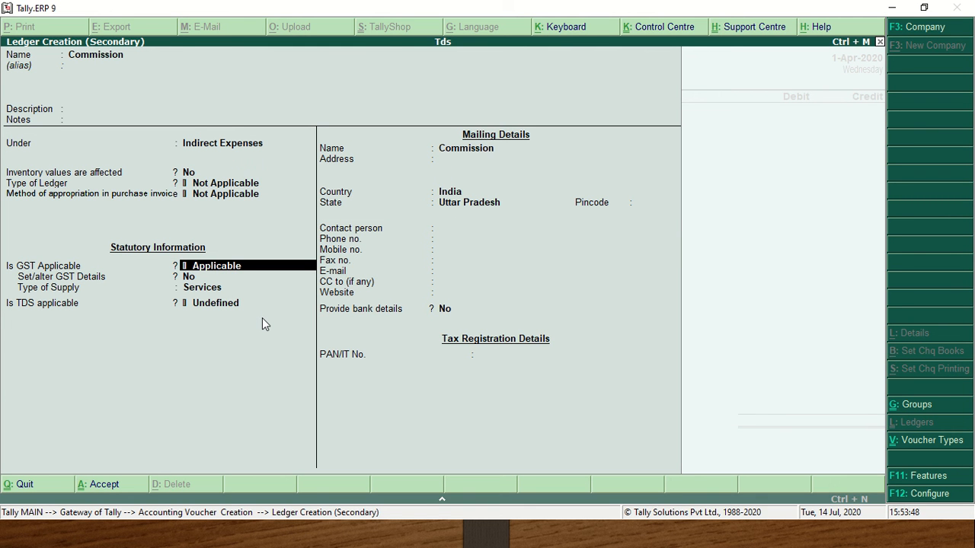
{"action": "key", "text": "Return"}
{"action": "key", "text": "Return"}
{"action": "key", "text": "Return"}
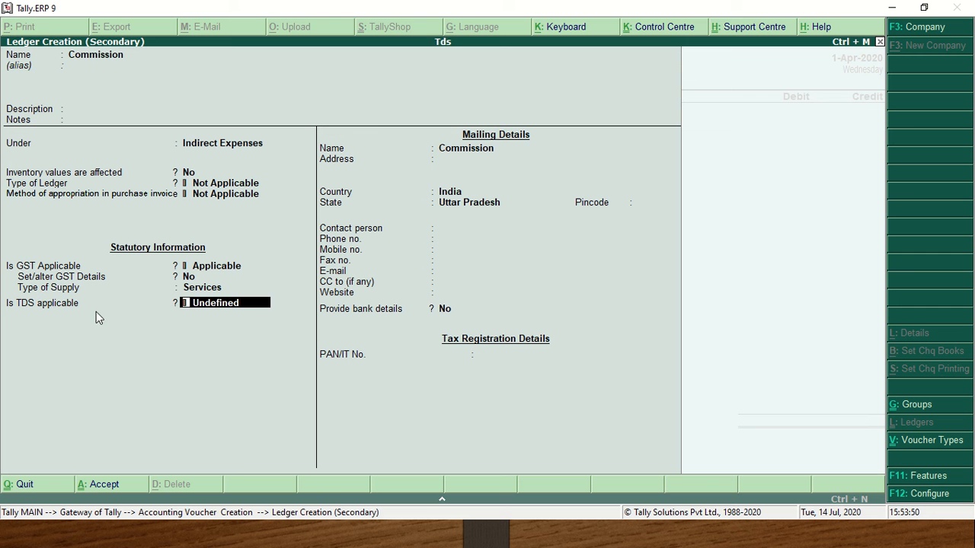
{"action": "type", "text": "A"}
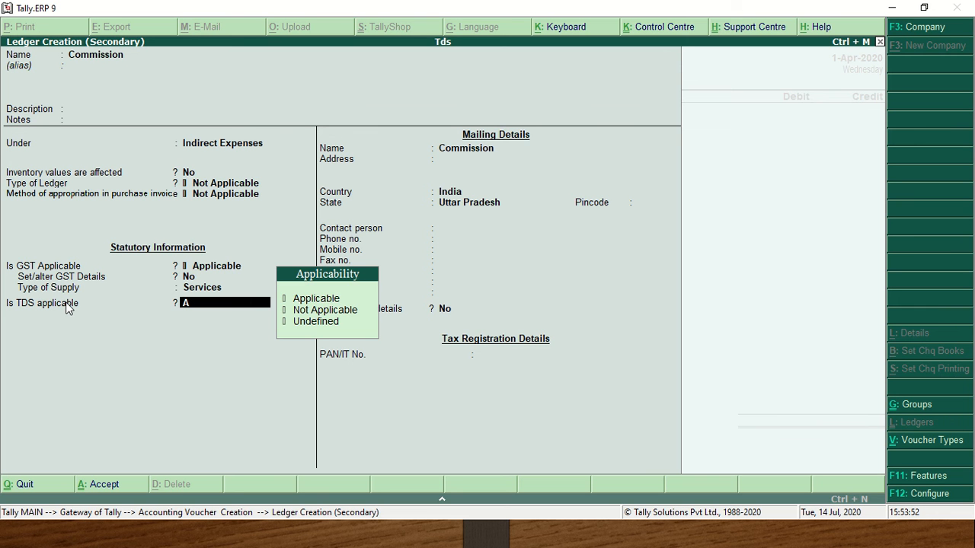
{"action": "key", "text": "Return"}
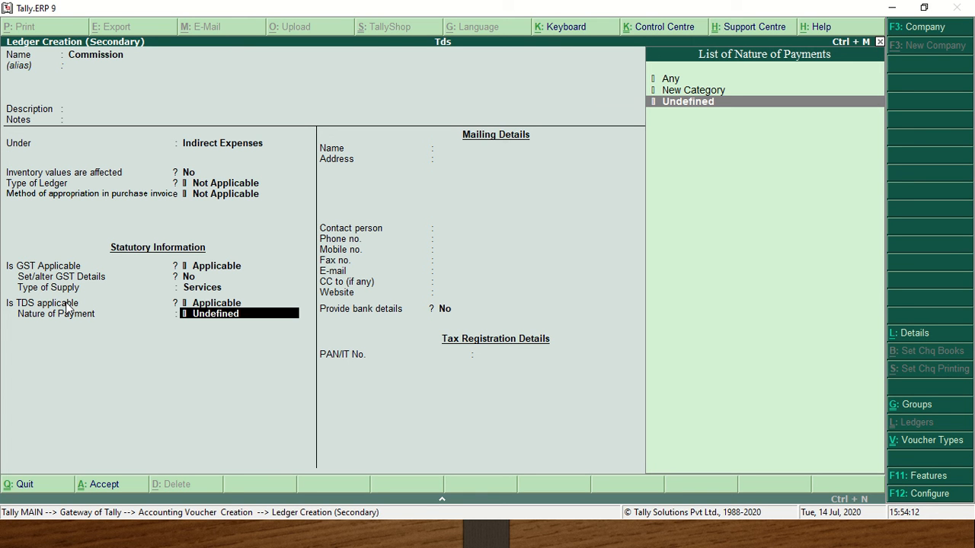
{"action": "key", "text": "Up"}
{"action": "key", "text": "Up"}
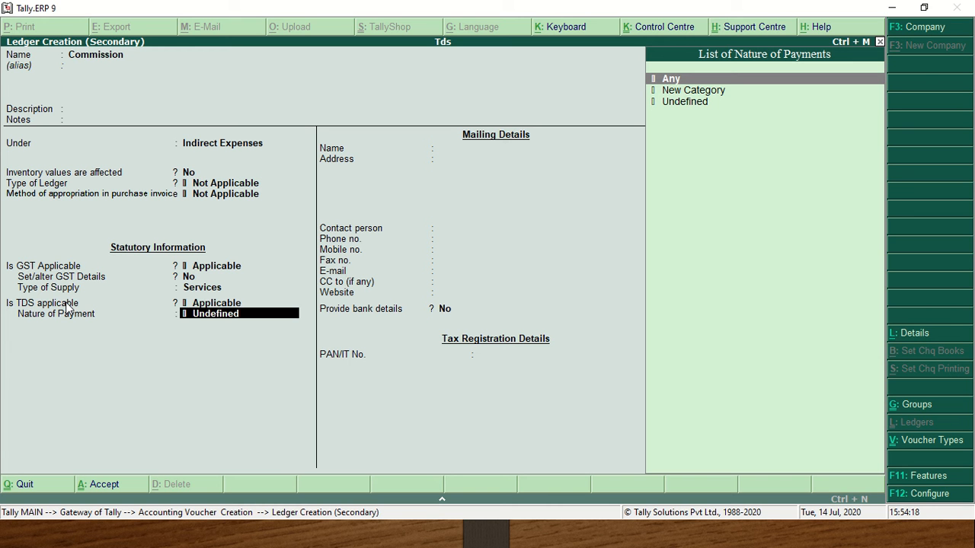
{"action": "key", "text": "Down"}
{"action": "key", "text": "Return"}
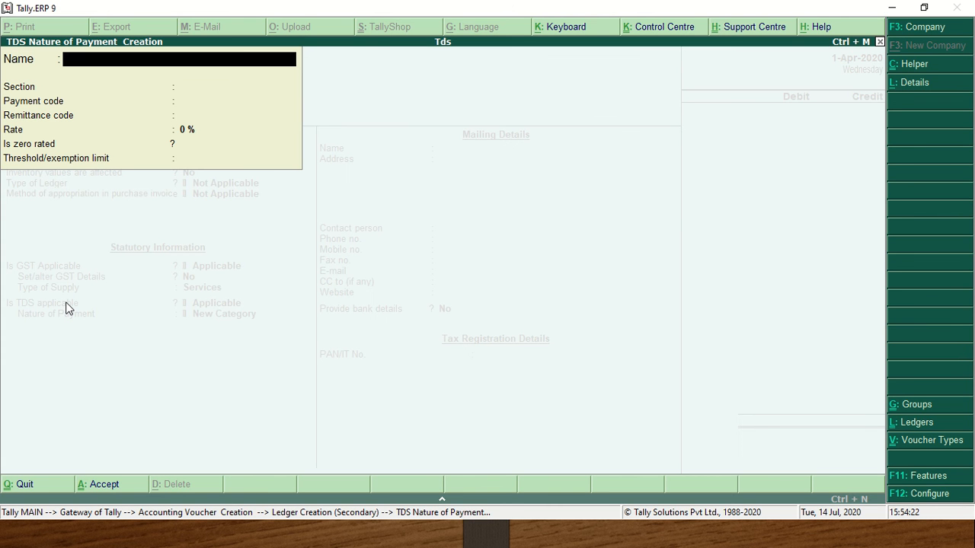
Step: Name the nature of payment 'Commission' with section 194 and payment code 95
{"action": "type", "text": "Commission"}
{"action": "key", "text": "Return"}
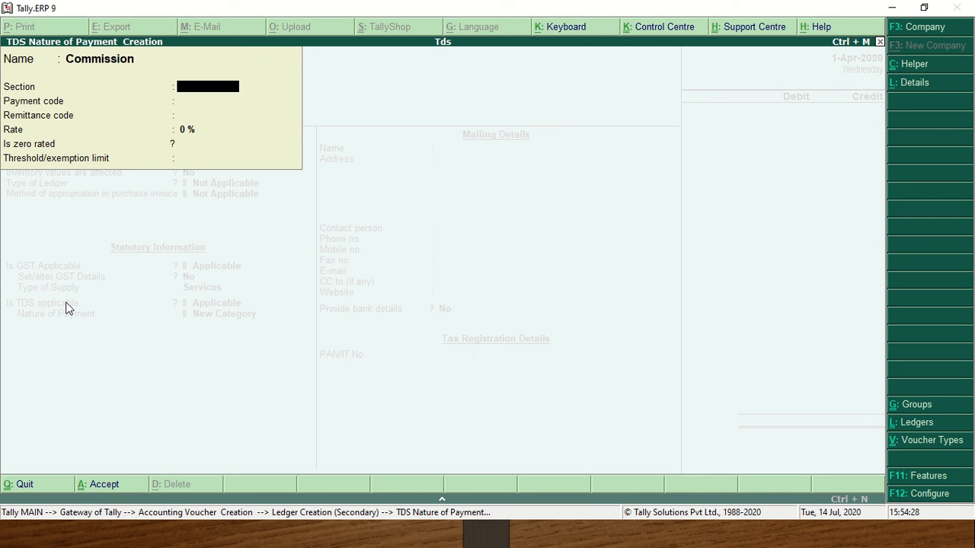
{"action": "type", "text": "194"}
{"action": "key", "text": "Return"}
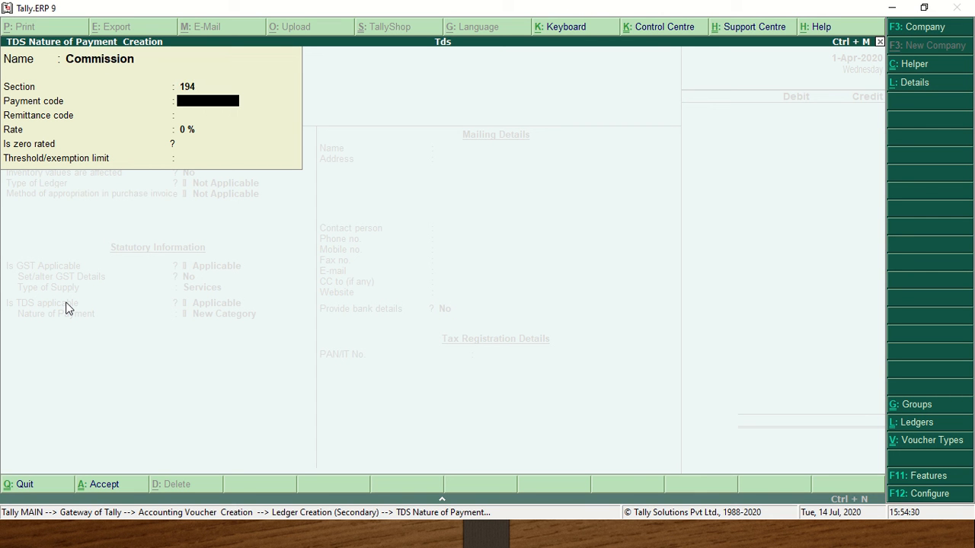
{"action": "type", "text": "95"}
{"action": "key", "text": "Return"}
Step: Set a 10% TDS rate and 15000 threshold, then accept the nature of payment
{"action": "key", "text": "Return"}
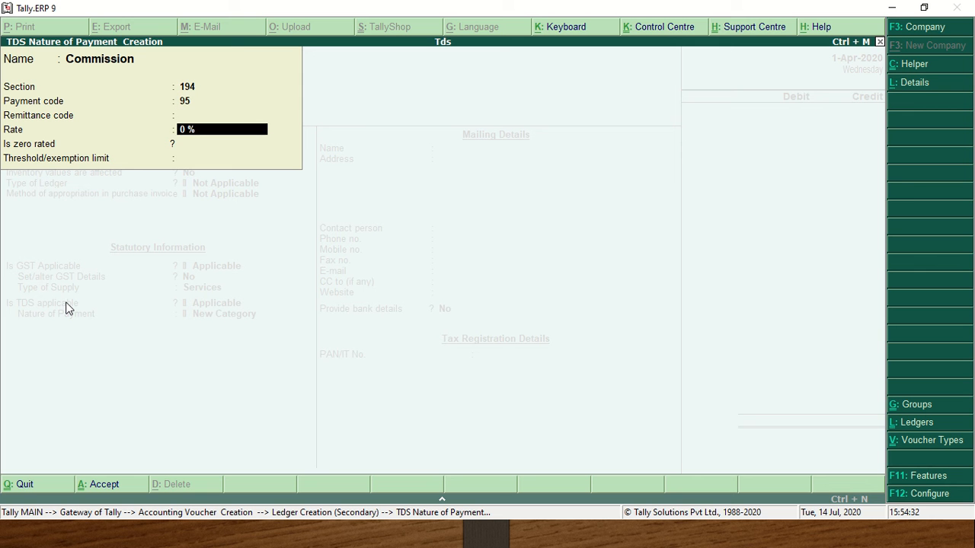
{"action": "type", "text": "10"}
{"action": "key", "text": "Return"}
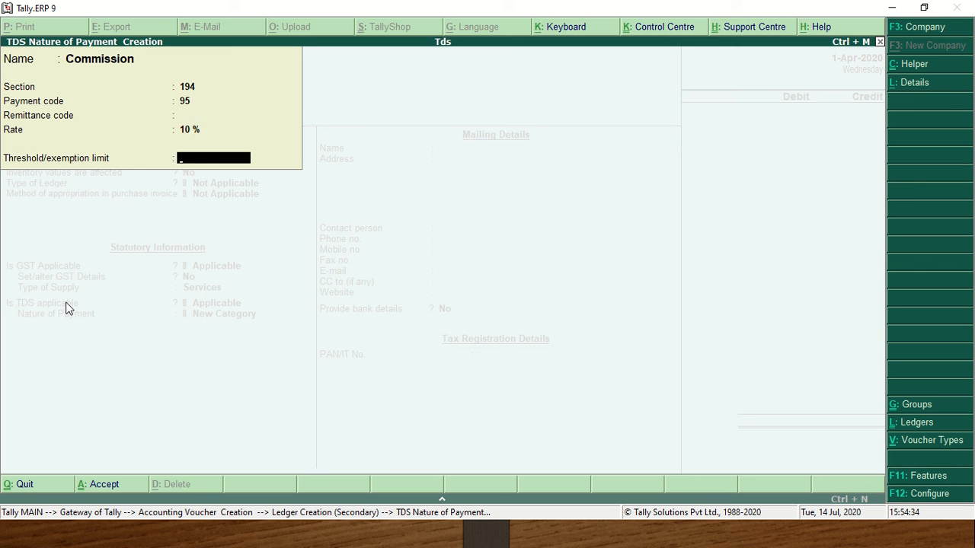
{"action": "type", "text": "300"}
{"action": "type", "text": "00"}
{"action": "key", "text": "BackSpace"}
{"action": "key", "text": "BackSpace"}
{"action": "key", "text": "BackSpace"}
{"action": "key", "text": "BackSpace"}
{"action": "key", "text": "BackSpace"}
{"action": "type", "text": "15000"}
{"action": "key", "text": "Return"}
{"action": "left_click", "coordinate": [66, 303]}
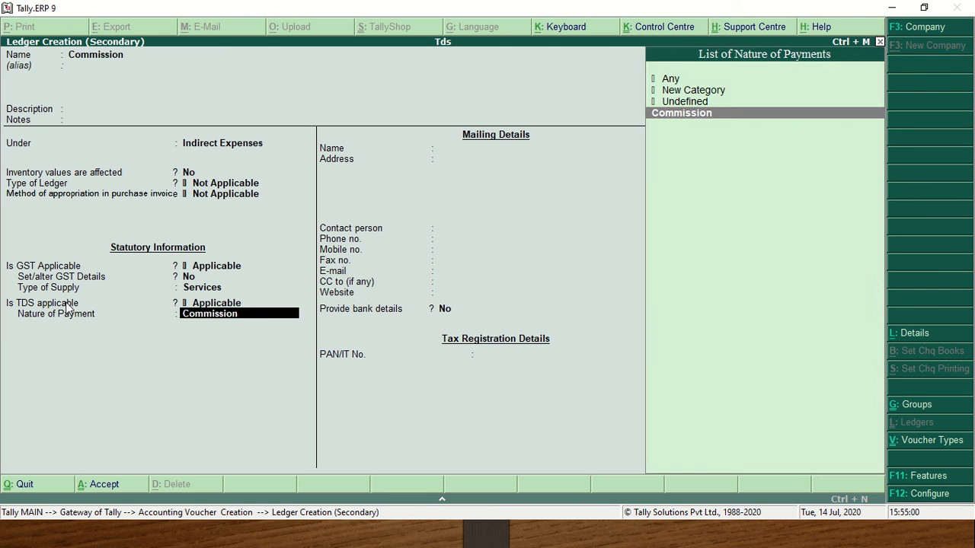
Step: Save the Commission ledger and debit it 1,00,000 in the journal
{"action": "key", "text": "Return"}
{"action": "key", "text": "Return"}
{"action": "key", "text": "Return"}
{"action": "key", "text": "Return"}
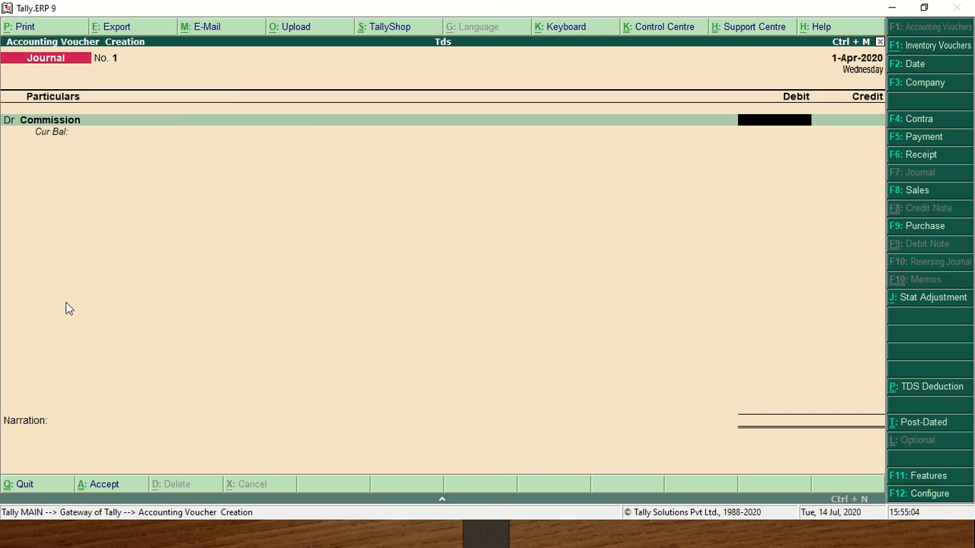
{"action": "type", "text": "1,00,000"}
{"action": "key", "text": "Return"}
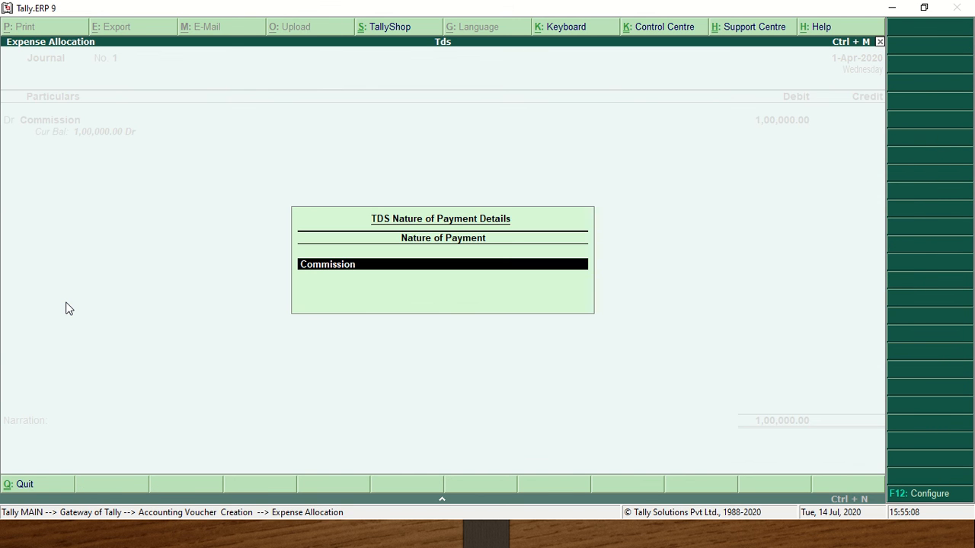
{"action": "key", "text": "Return"}
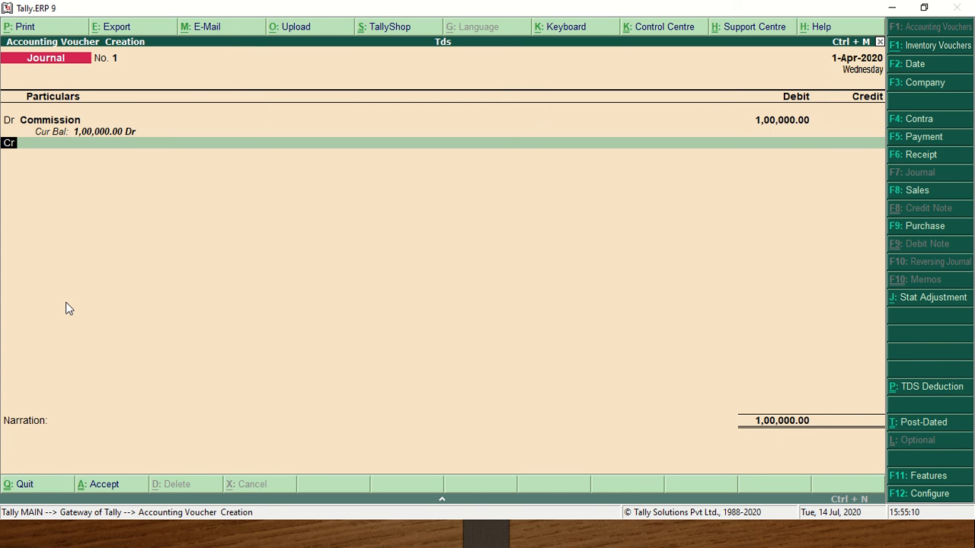
Step: On the credit line, start a new ledger, abandon it, and start it again
{"action": "key", "text": "Return"}
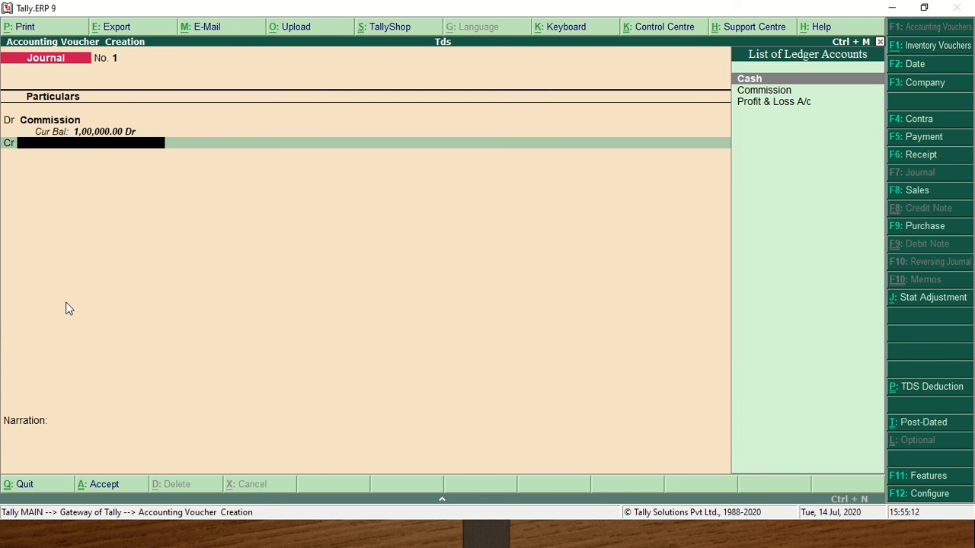
{"action": "key", "text": "alt+c"}
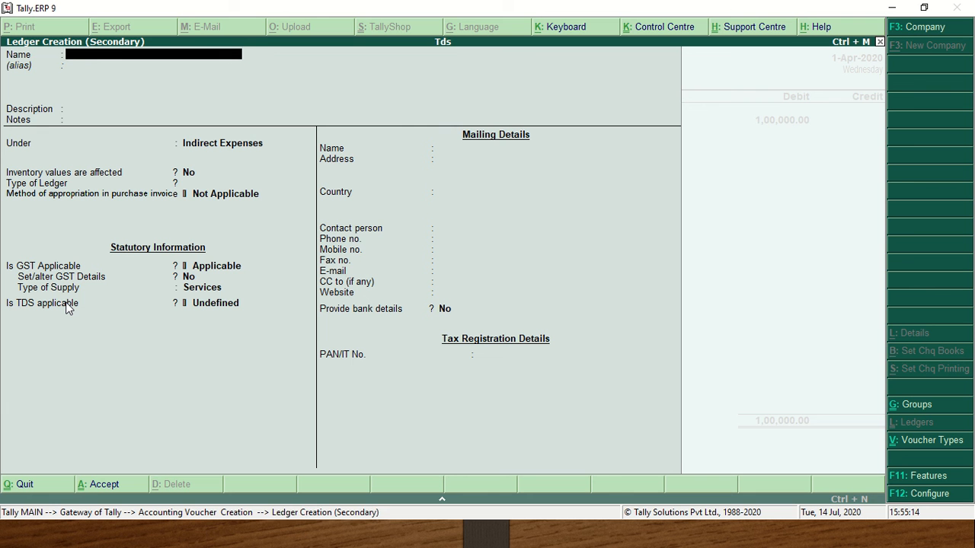
{"action": "key", "text": "Escape"}
{"action": "key", "text": "Return"}
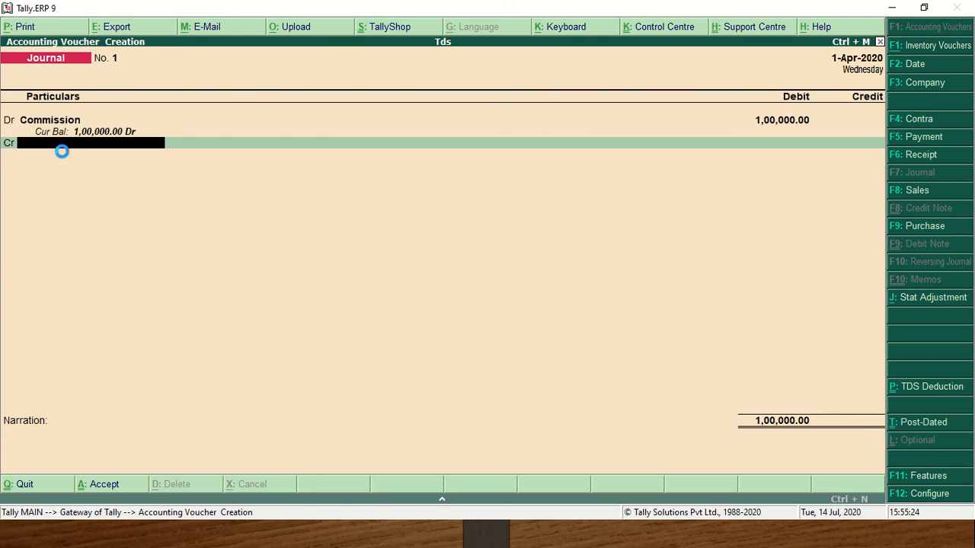
{"action": "key", "text": "alt+c"}
Step: Enter the party's name, place it under Sundry Creditors, and mark it TDS deductible
{"action": "type", "text": "Sooraj"}
{"action": "key", "text": "Return"}
{"action": "key", "text": "Return"}
{"action": "key", "text": "Return"}
{"action": "key", "text": "Return"}
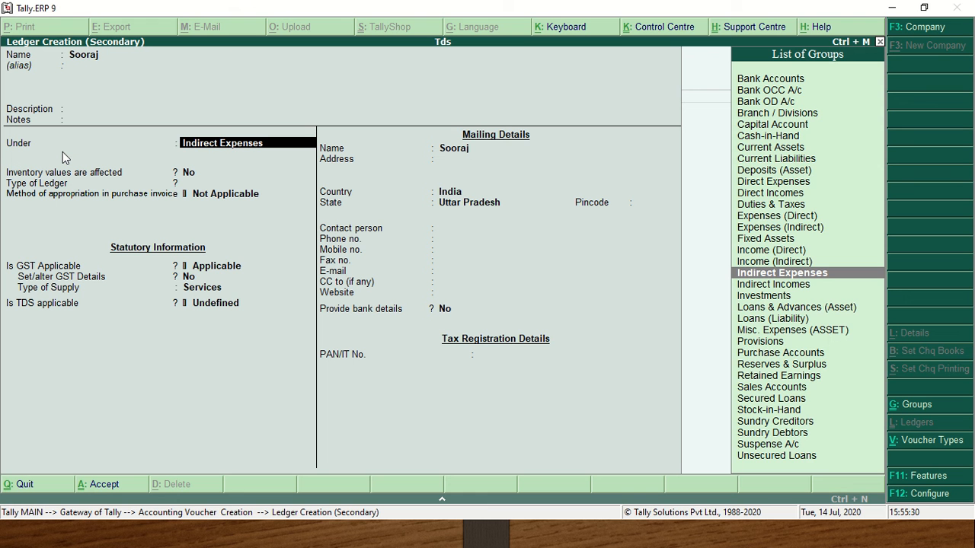
{"action": "type", "text": "Su"}
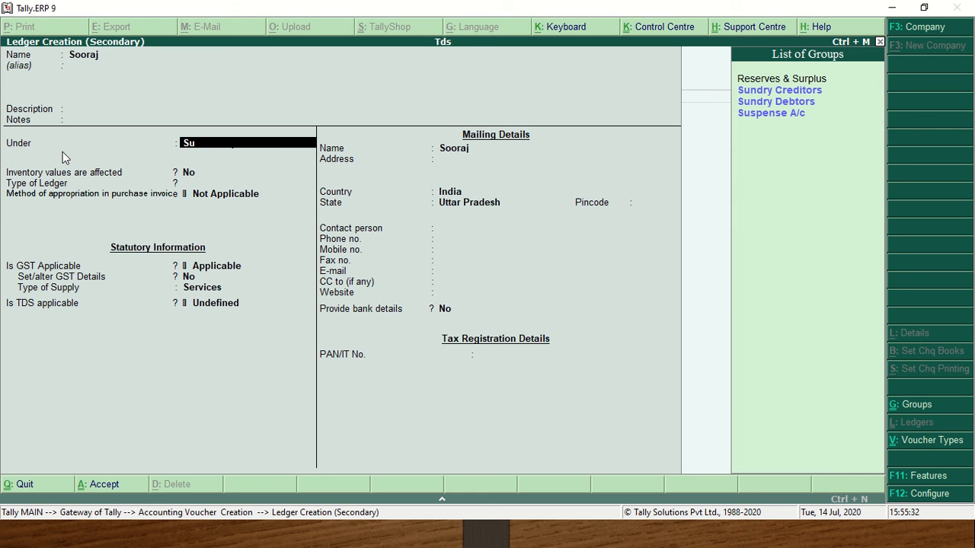
{"action": "key", "text": "Return"}
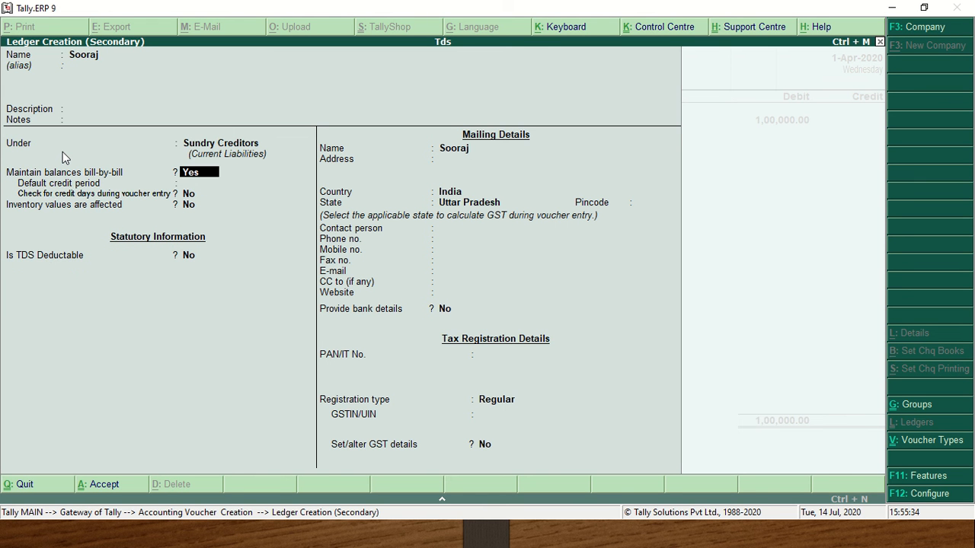
{"action": "key", "text": "Return"}
{"action": "key", "text": "Return"}
{"action": "key", "text": "Return"}
{"action": "key", "text": "y"}
Step: Set deductee type Individual/HUF - Resident and deduct TDS in the same voucher
{"action": "key", "text": "Return"}
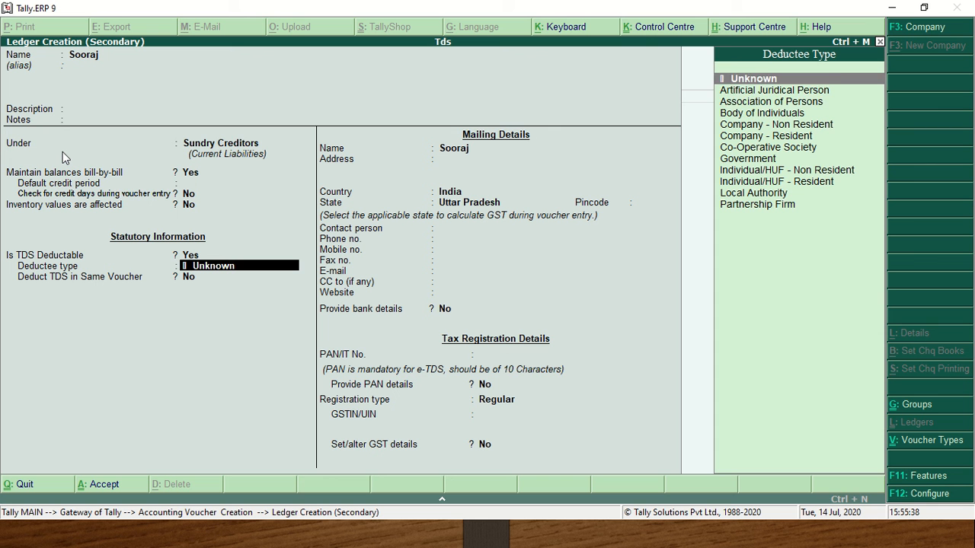
{"action": "key", "text": "Down"}
{"action": "key", "text": "Down"}
{"action": "key", "text": "Up"}
{"action": "key", "text": "Up"}
{"action": "key", "text": "Down"}
{"action": "key", "text": "Down"}
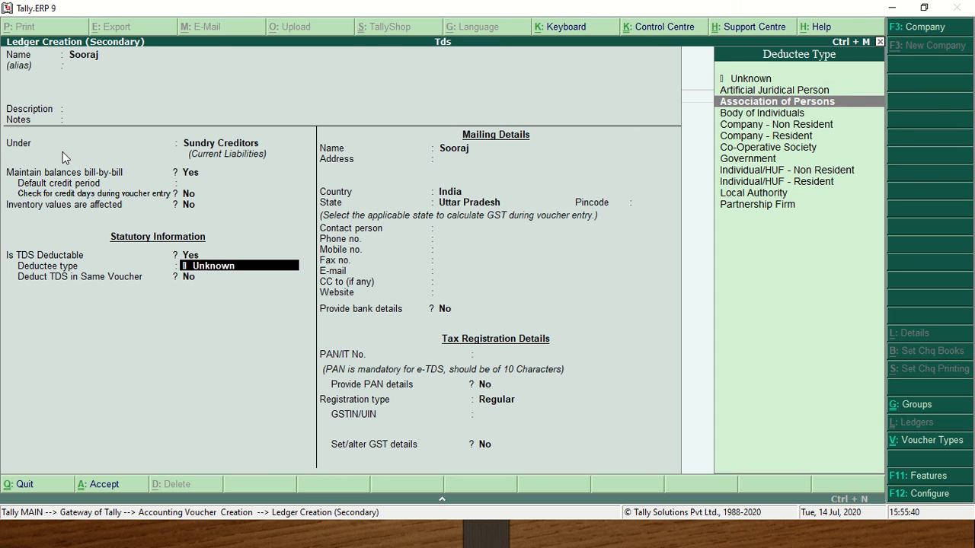
{"action": "key", "text": "Down"}
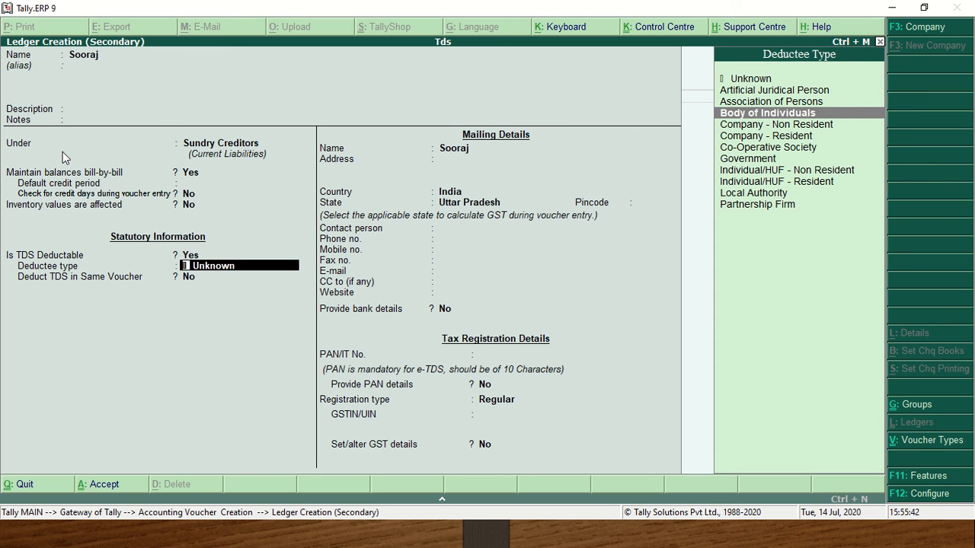
{"action": "key", "text": "Down"}
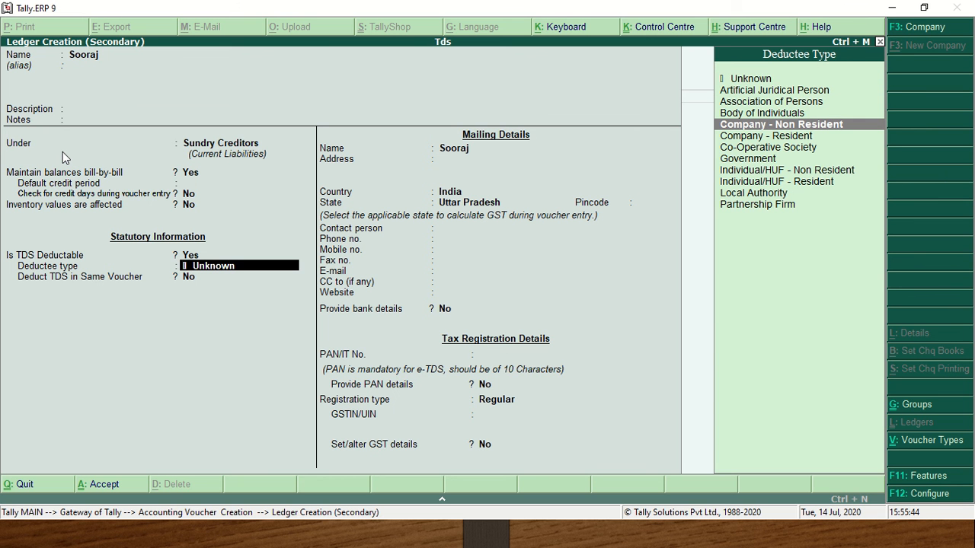
{"action": "key", "text": "Down"}
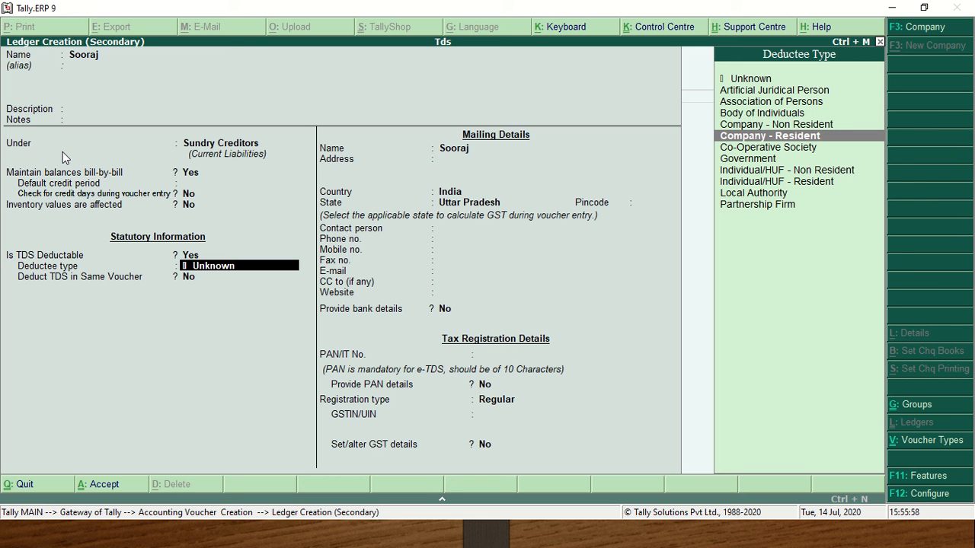
{"action": "key", "text": "Down"}
{"action": "key", "text": "Down"}
{"action": "key", "text": "Down"}
{"action": "key", "text": "Down"}
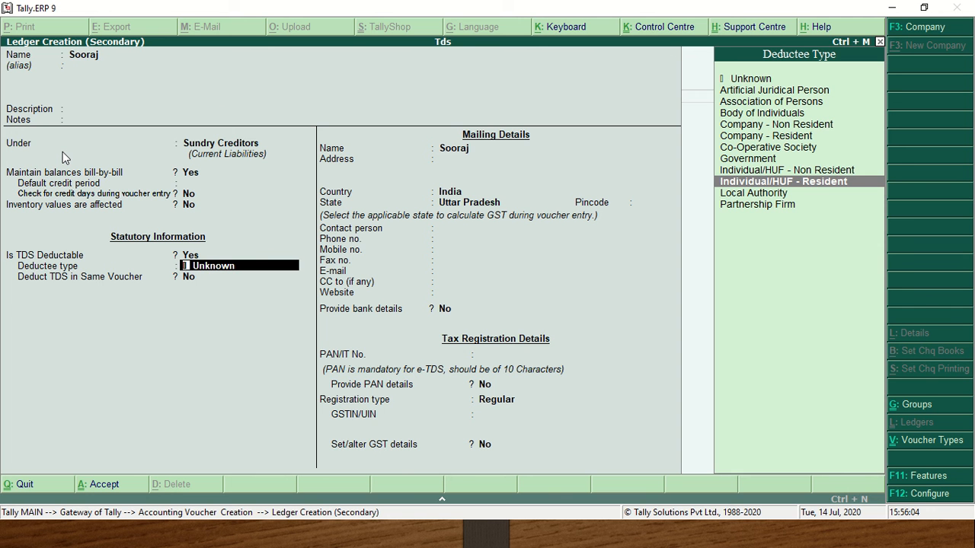
{"action": "key", "text": "Return"}
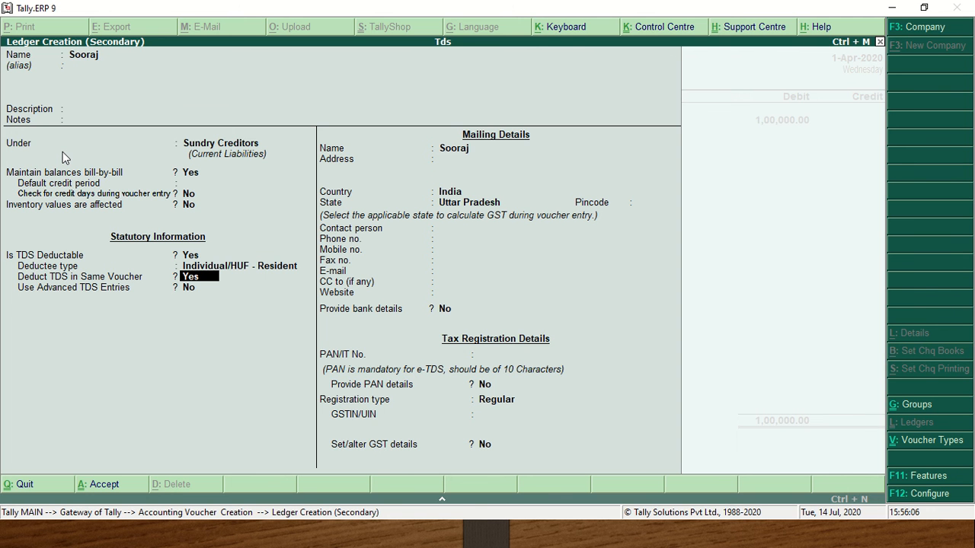
{"action": "key", "text": "Return"}
Step: Assign Commission as the party's nature of payment and enable advanced TDS entries
{"action": "key", "text": "Down"}
{"action": "key", "text": "Return"}
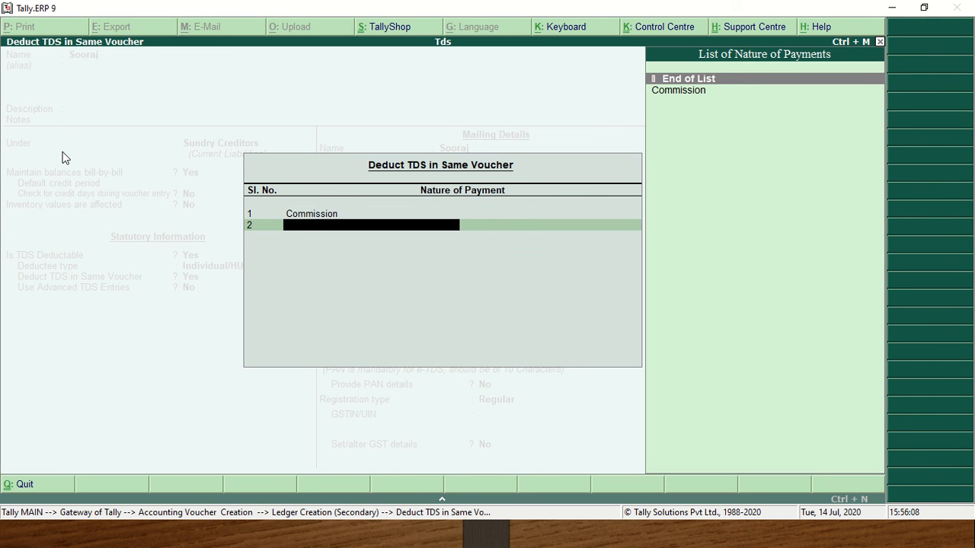
{"action": "key", "text": "Return"}
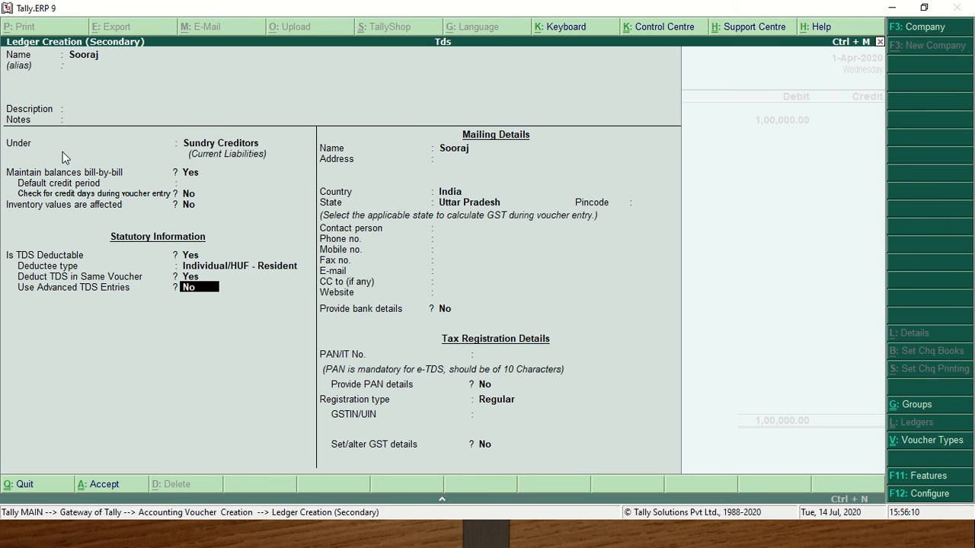
{"action": "key", "text": "y"}
{"action": "key", "text": "Return"}
{"action": "key", "text": "Return"}
{"action": "key", "text": "Return"}
{"action": "key", "text": "Return"}
{"action": "key", "text": "Return"}
{"action": "key", "text": "Return"}
{"action": "key", "text": "Return"}
{"action": "key", "text": "Return"}
{"action": "key", "text": "Return"}
{"action": "key", "text": "Return"}
{"action": "key", "text": "Return"}
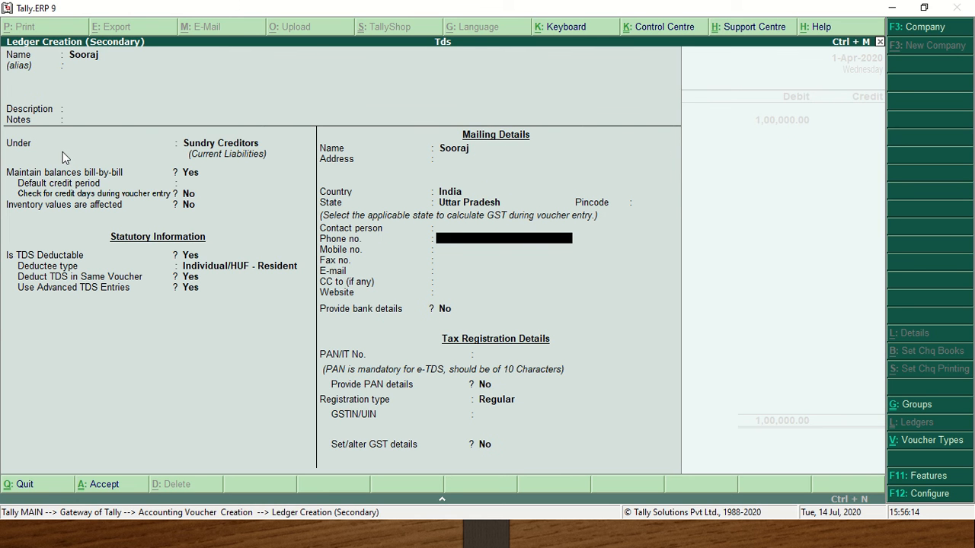
Step: Enter the party's PAN, set Provide PAN details to Yes, and save the ledger
{"action": "key", "text": "Return"}
{"action": "key", "text": "Return"}
{"action": "key", "text": "Return"}
{"action": "key", "text": "Return"}
{"action": "key", "text": "Return"}
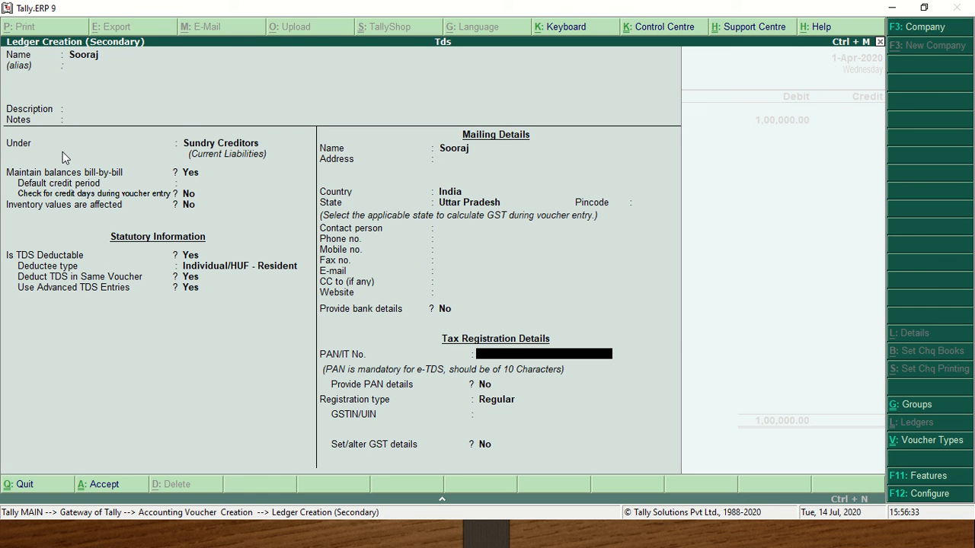
{"action": "type", "text": "ASDFG1452"}
{"action": "type", "text": "F"}
{"action": "key", "text": "Return"}
{"action": "key", "text": "y"}
{"action": "key", "text": "Return"}
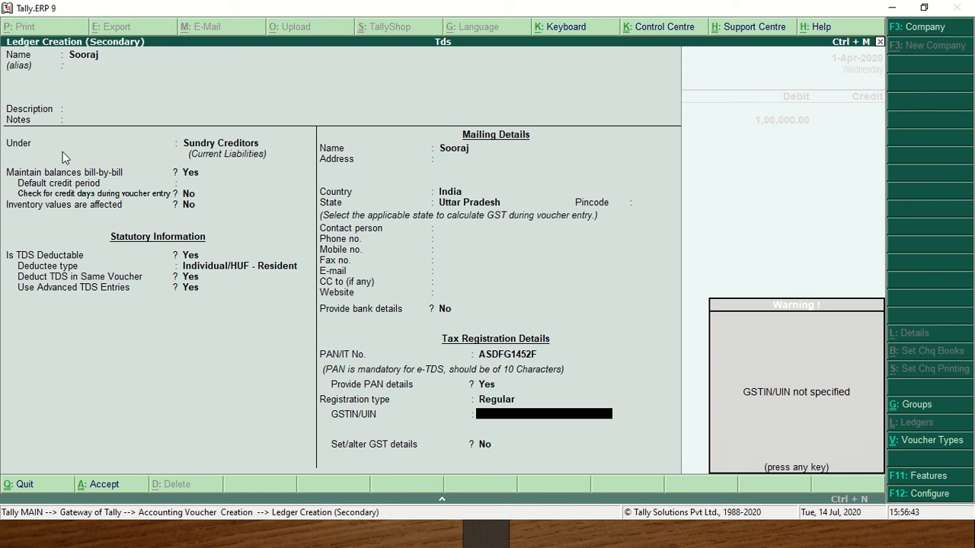
{"action": "key", "text": "Return"}
{"action": "key", "text": "Return"}
{"action": "key", "text": "Return"}
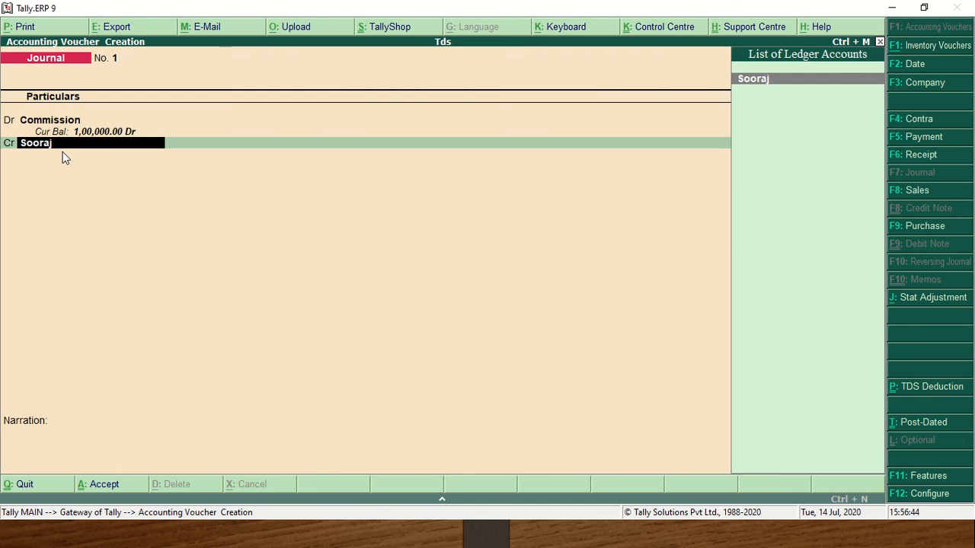
{"action": "key", "text": "Return"}
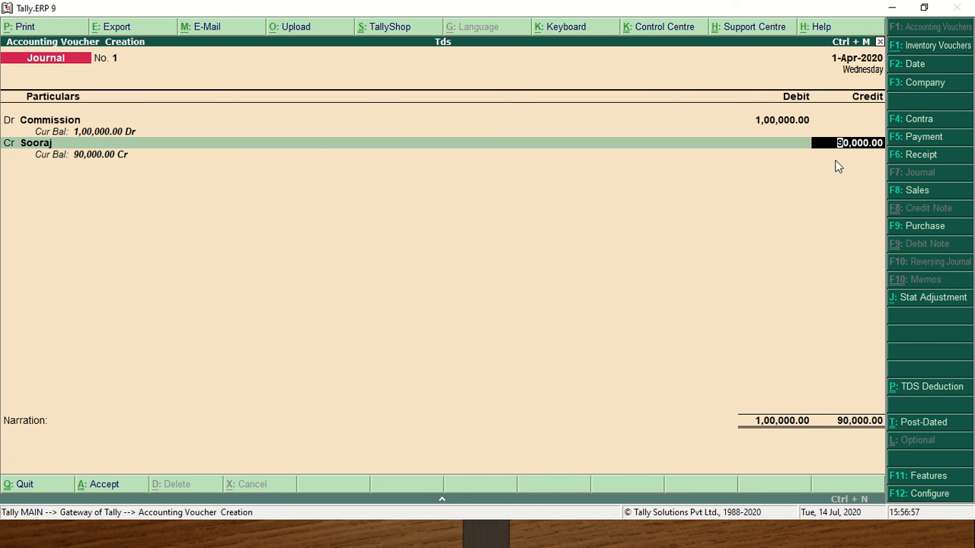
Step: Credit the party 90,000, adding a New Ref 'Tds' bill of 10,000 Dr
{"action": "key", "text": "Return"}
{"action": "key", "text": "Return"}
{"action": "key", "text": "Return"}
{"action": "key", "text": "Return"}
{"action": "key", "text": "Return"}
{"action": "key", "text": "Return"}
{"action": "key", "text": "Return"}
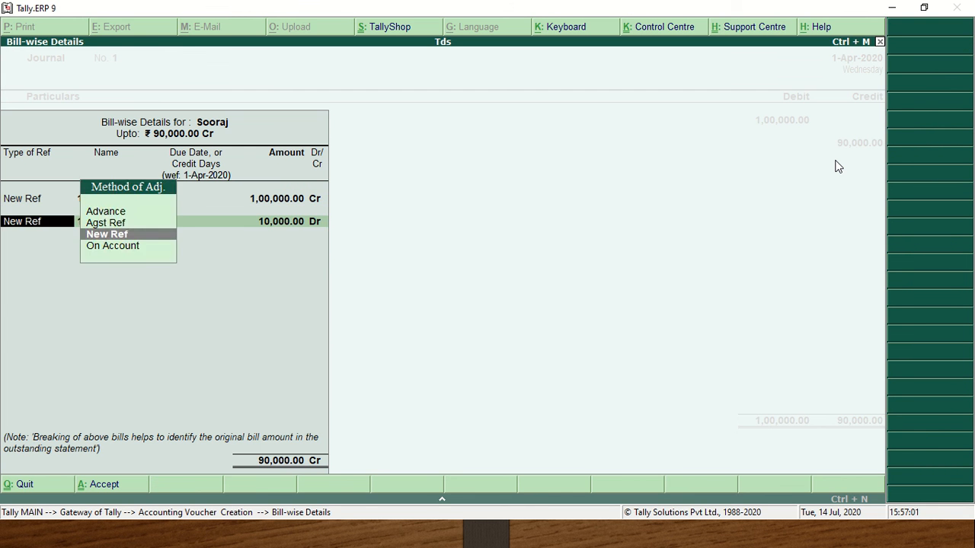
{"action": "type", "text": "Tds"}
{"action": "key", "text": "Return"}
{"action": "key", "text": "Return"}
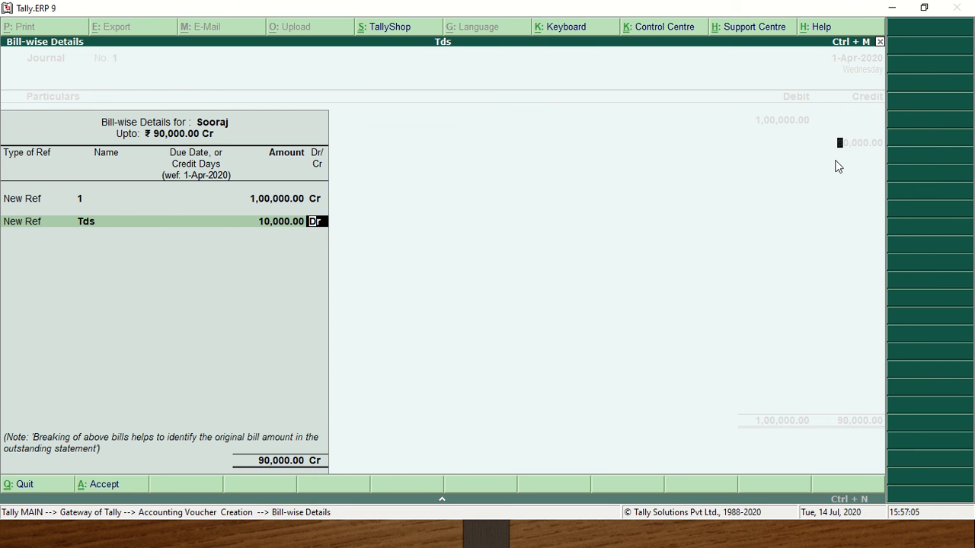
{"action": "key", "text": "Return"}
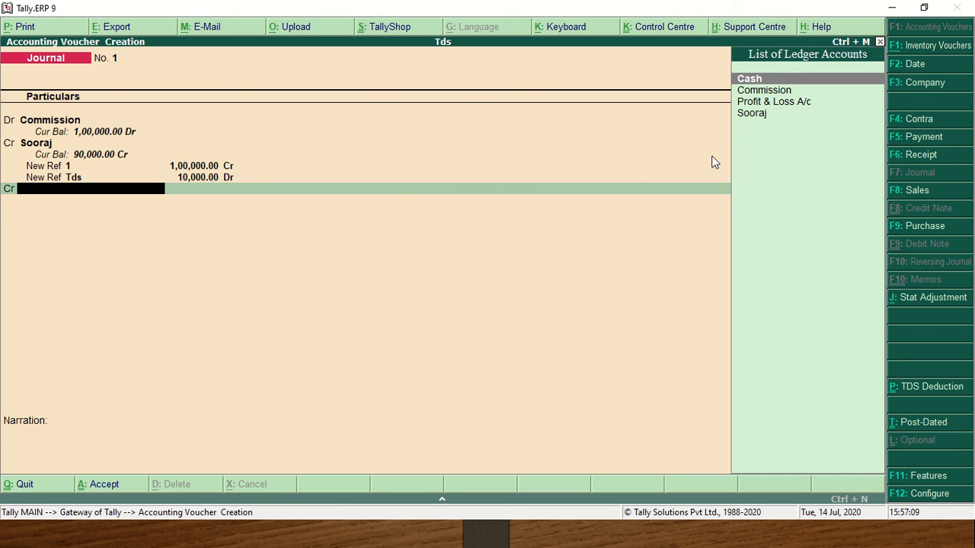
Step: Add a ledger named 'TDS' under Duties & Taxes, with duty type TDS and nature of payment Commission
{"action": "key", "text": "alt+c"}
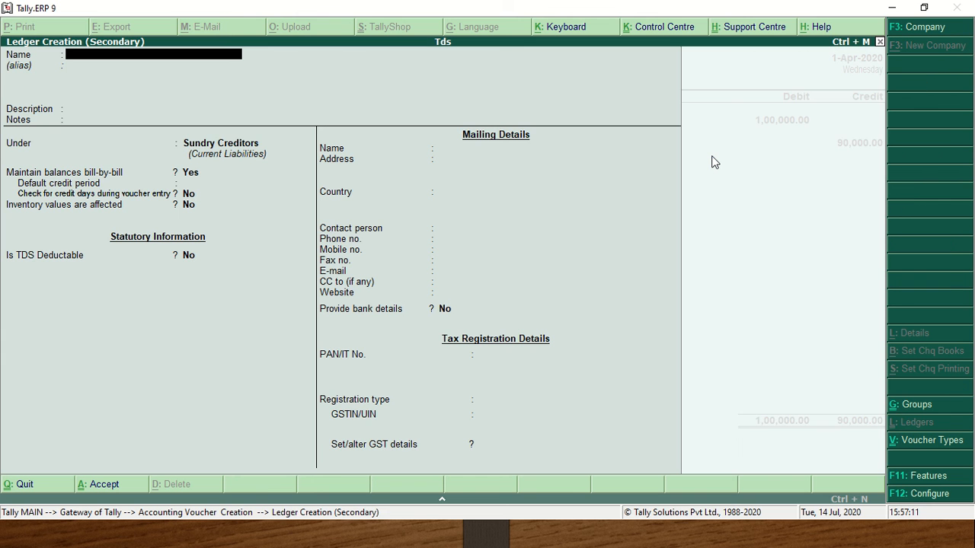
{"action": "type", "text": "TDS"}
{"action": "key", "text": "Return"}
{"action": "key", "text": "Return"}
{"action": "key", "text": "Return"}
{"action": "key", "text": "Return"}
{"action": "type", "text": "Du"}
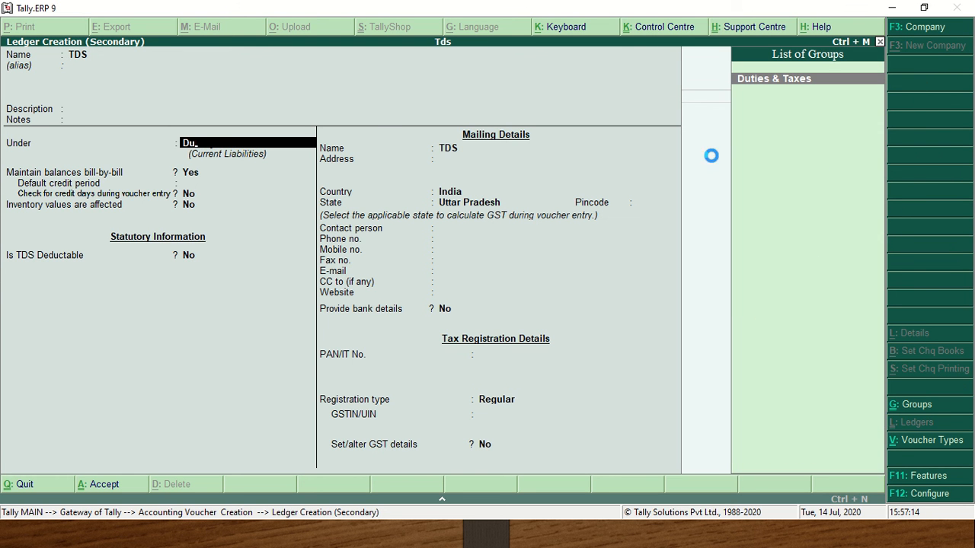
{"action": "key", "text": "Return"}
{"action": "key", "text": "Down"}
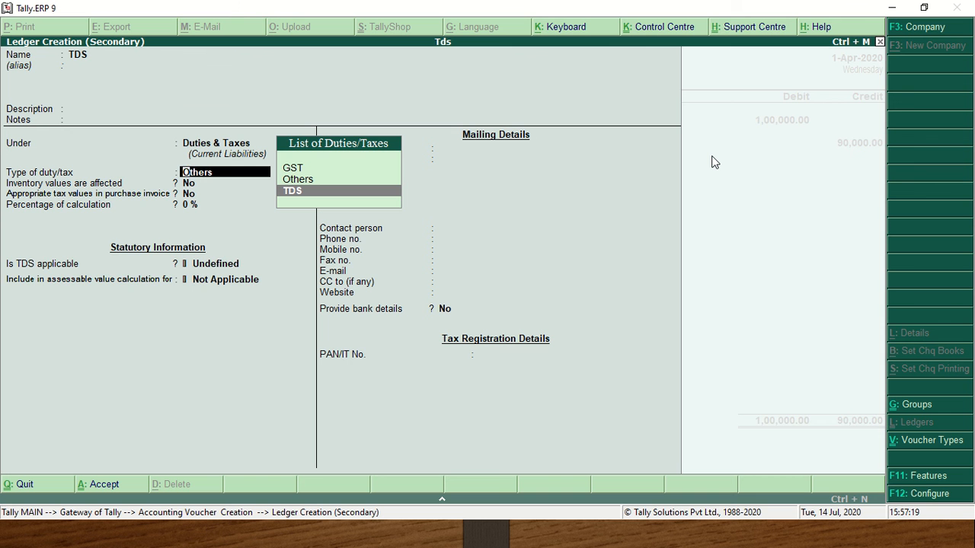
{"action": "key", "text": "Return"}
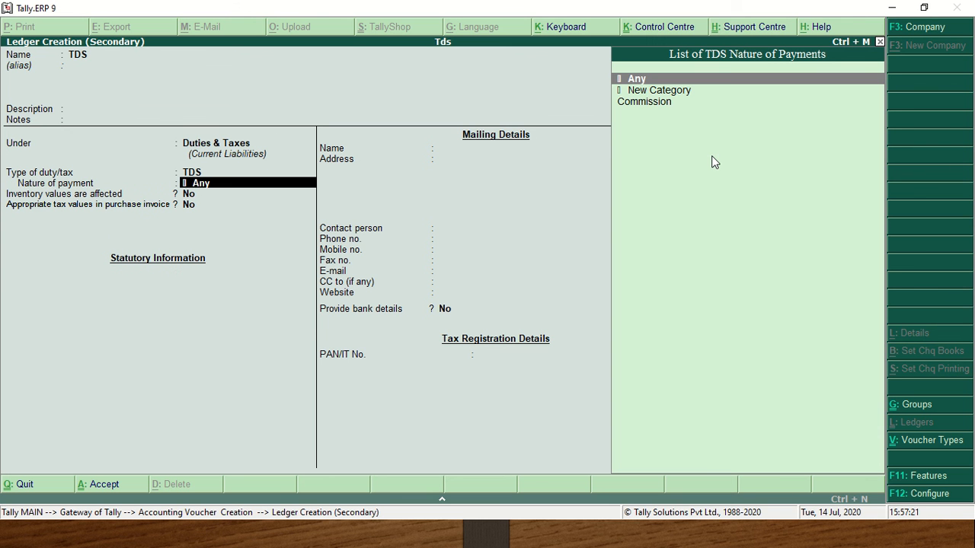
{"action": "key", "text": "Down"}
{"action": "key", "text": "Down"}
{"action": "key", "text": "Return"}
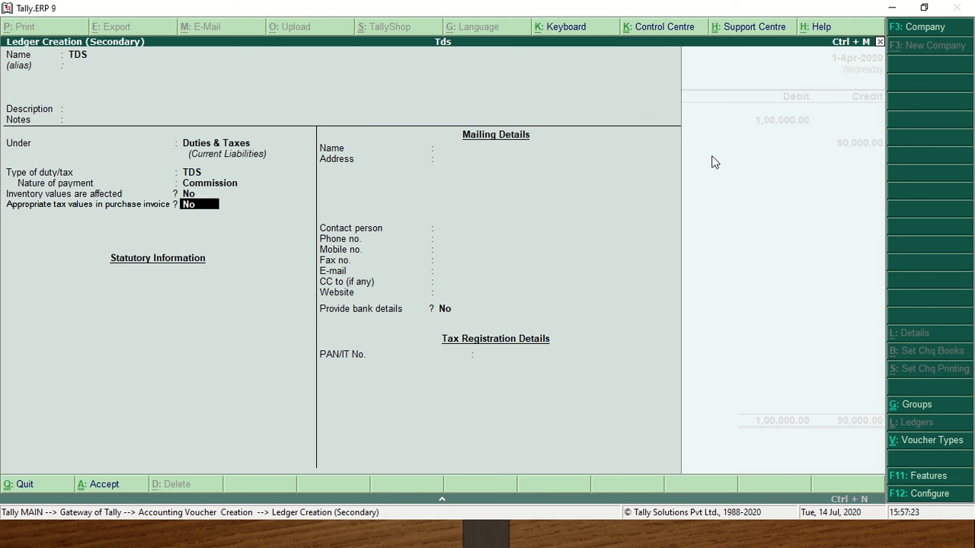
{"action": "key", "text": "Return"}
{"action": "key", "text": "Return"}
{"action": "key", "text": "Return"}
{"action": "key", "text": "Return"}
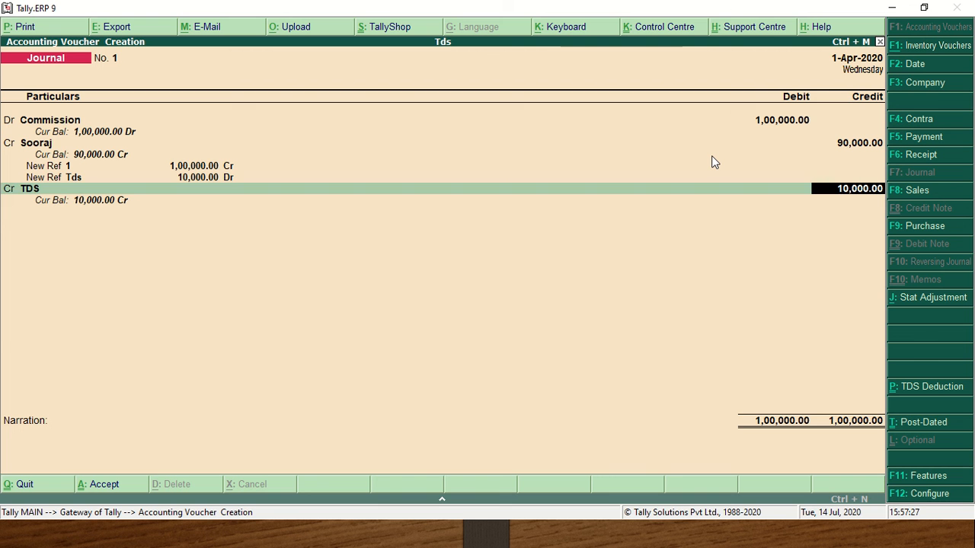
Step: Credit TDS 10,000 and save the journal with narration 'being tds deducted'
{"action": "key", "text": "Return"}
{"action": "type", "text": "being tds d"}
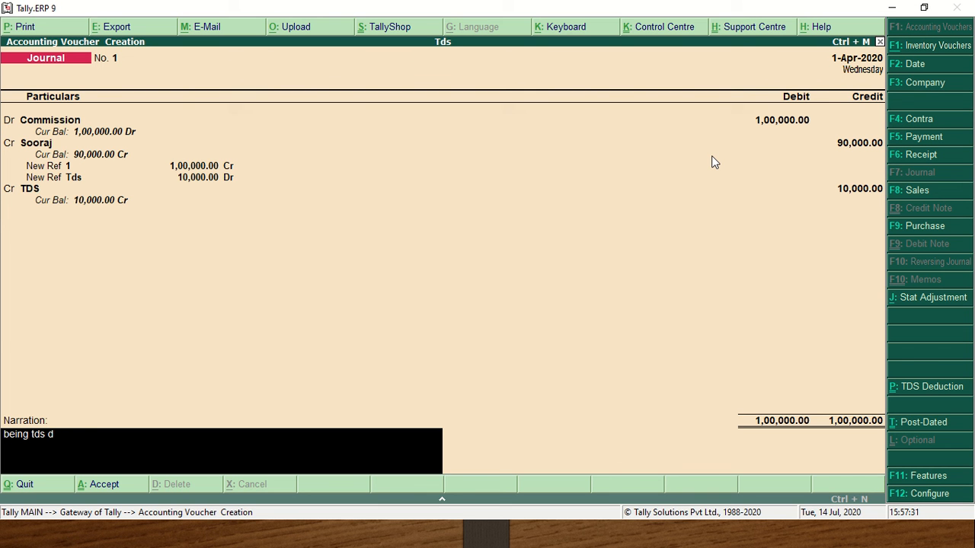
{"action": "type", "text": "educted"}
{"action": "key", "text": "Return"}
{"action": "key", "text": "y"}
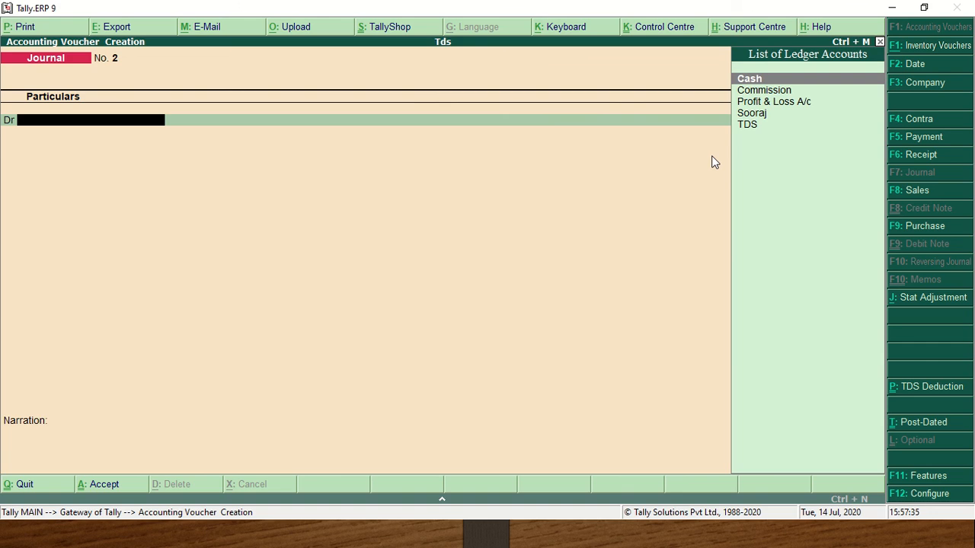
Step: Quit voucher entry and return to the Gateway of Tally
{"action": "key", "text": "Escape"}
{"action": "key", "text": "y"}
{"action": "key", "text": "Down"}
{"action": "key", "text": "Down"}
{"action": "key", "text": "Down"}
{"action": "key", "text": "Down"}
Step: Open the Balance Sheet and check Duties & Taxes 10,000 and Sundry Creditors 90,000
{"action": "key", "text": "Return"}
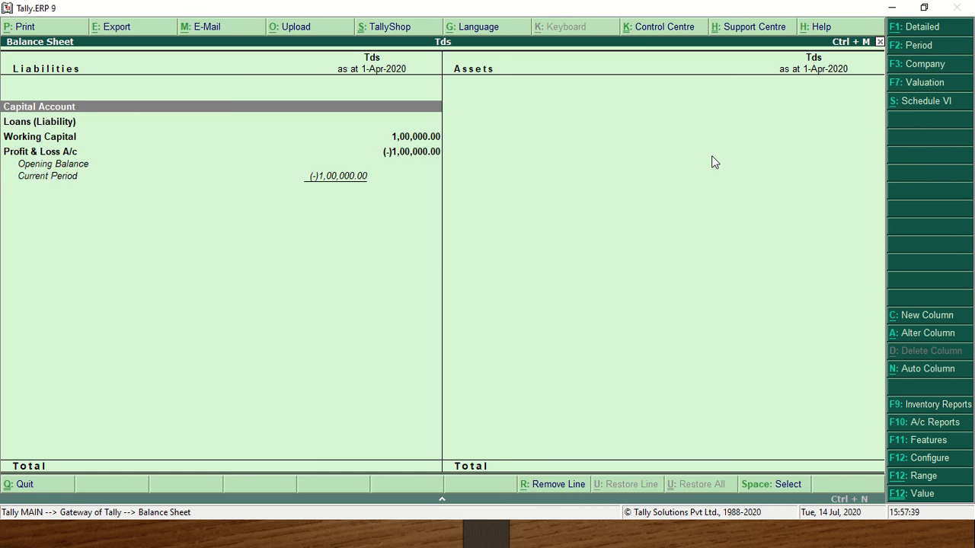
{"action": "key", "text": "Down"}
{"action": "key", "text": "Down"}
{"action": "key", "text": "Down"}
{"action": "key", "text": "Down"}
{"action": "key", "text": "Down"}
{"action": "key", "text": "Down"}
{"action": "key", "text": "Down"}
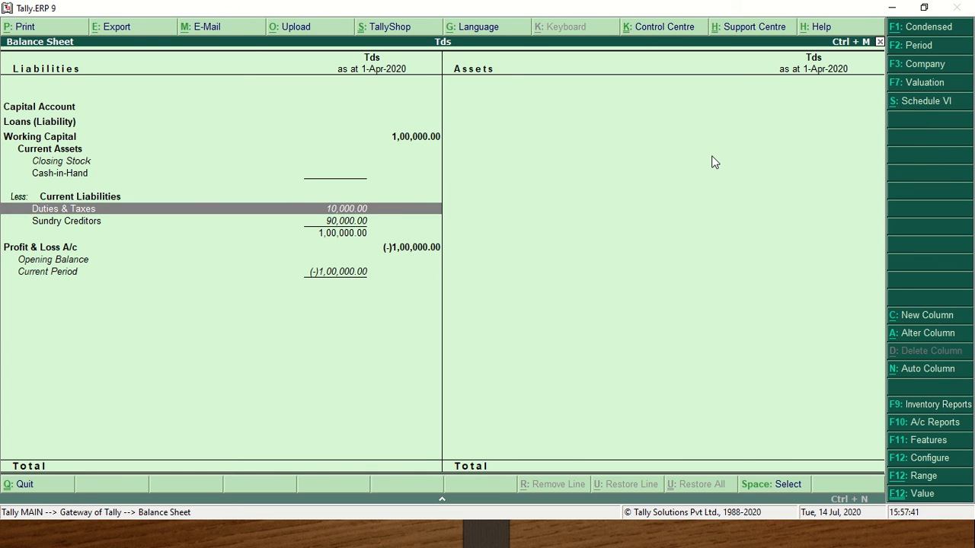
{"action": "key", "text": "Up"}
{"action": "key", "text": "Down"}
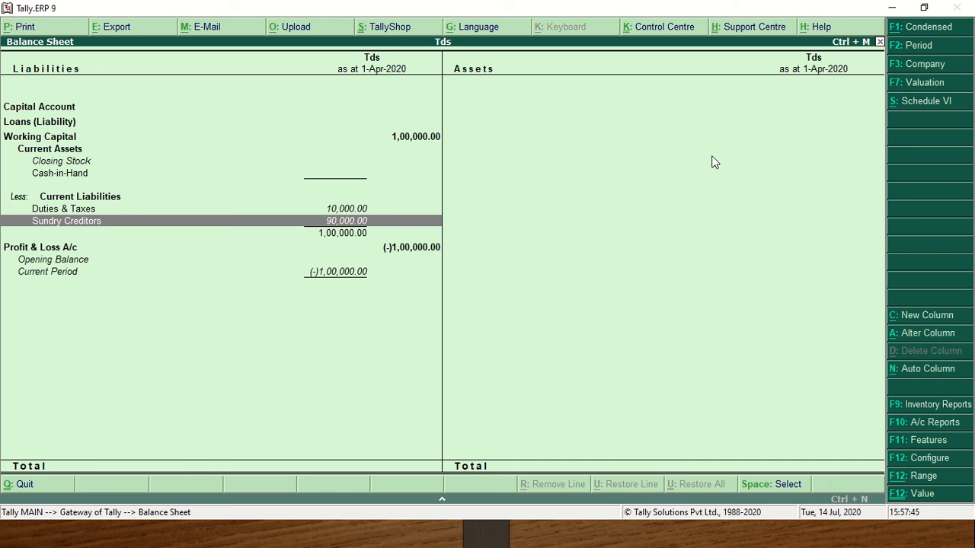
{"action": "key", "text": "Up"}
{"action": "key", "text": "Up"}
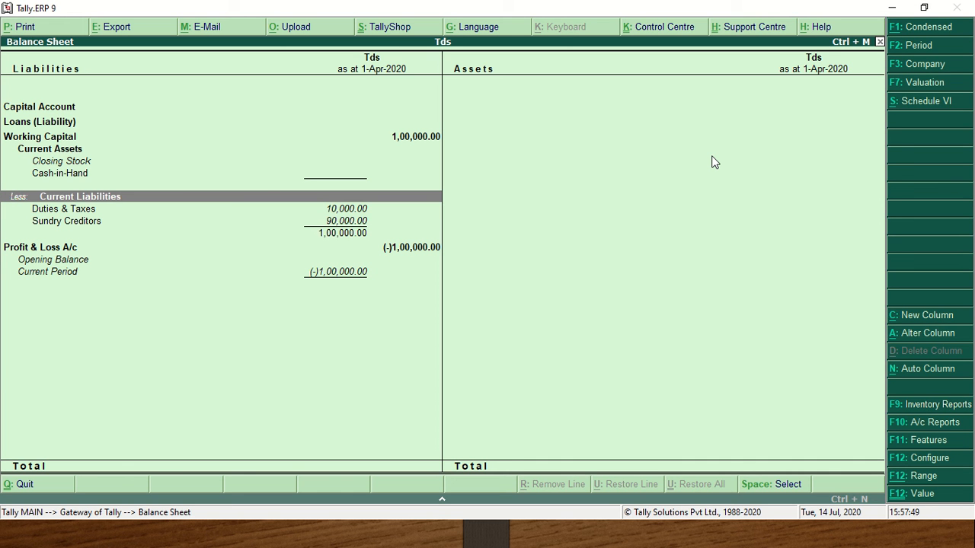
{"action": "key", "text": "Down"}
{"action": "key", "text": "Down"}
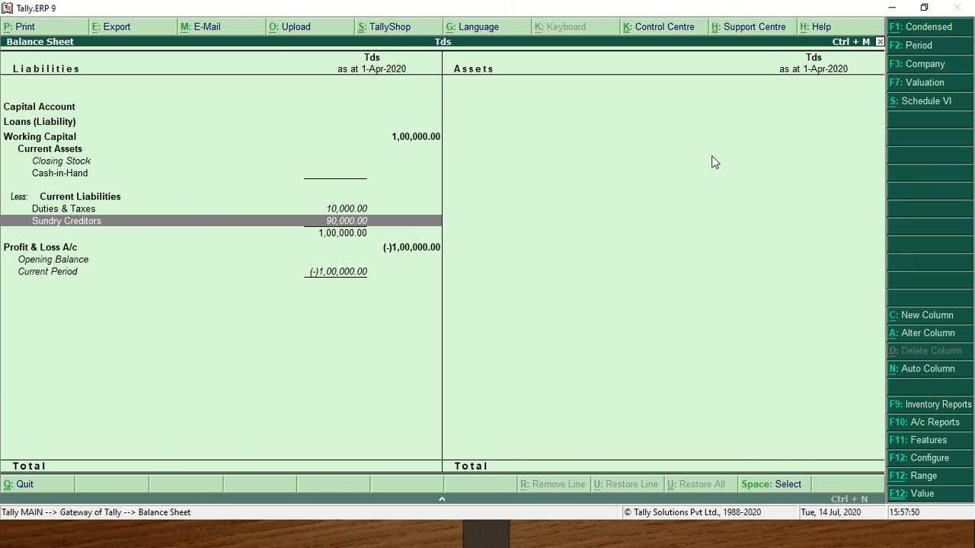
{"action": "key", "text": "Up"}
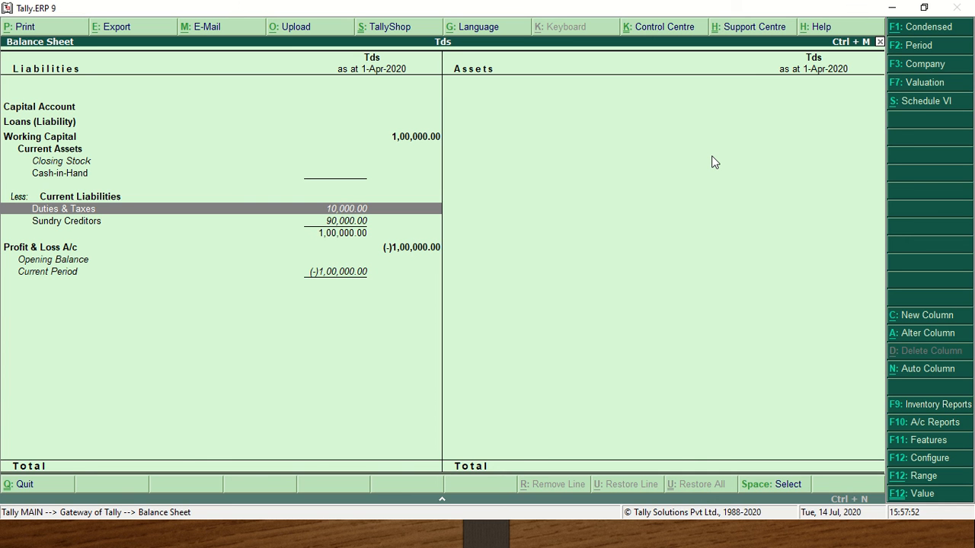
{"action": "key", "text": "Down"}
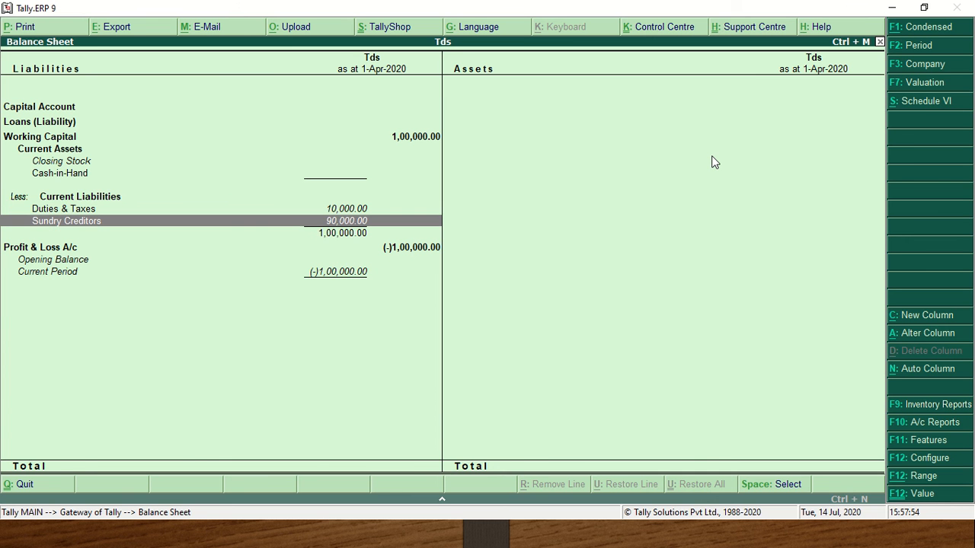
{"action": "key", "text": "Escape"}
Step: Reopen the Balance Sheet, view the Sundry Creditors group summary, then return to Gateway
{"action": "key", "text": "Return"}
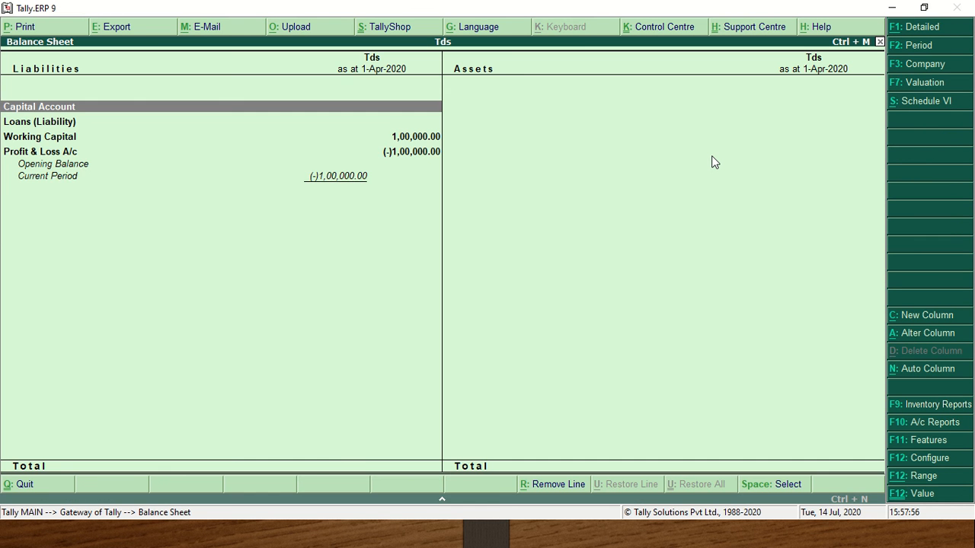
{"action": "key", "text": "Down"}
{"action": "key", "text": "Down"}
{"action": "key", "text": "Down"}
{"action": "key", "text": "Down"}
{"action": "key", "text": "Down"}
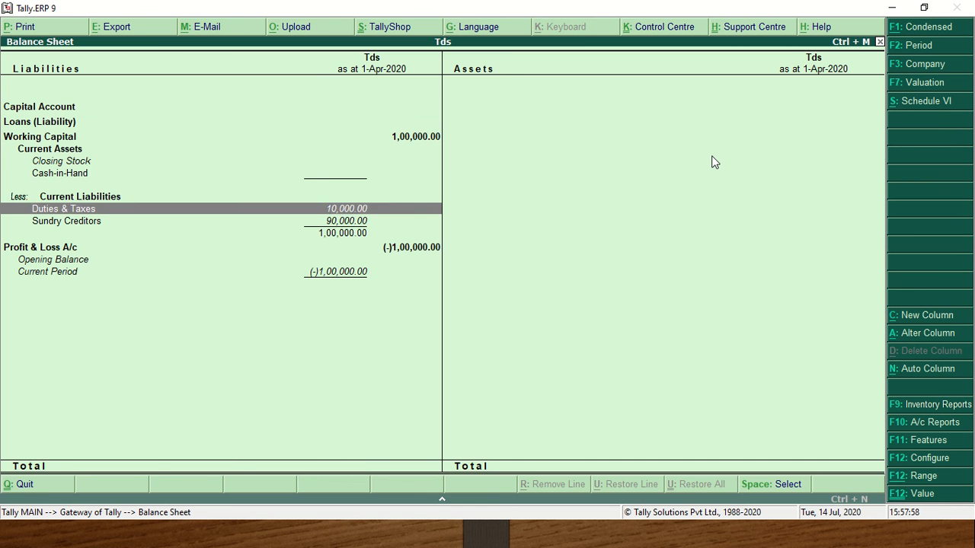
{"action": "key", "text": "Return"}
{"action": "key", "text": "Escape"}
{"action": "key", "text": "Escape"}
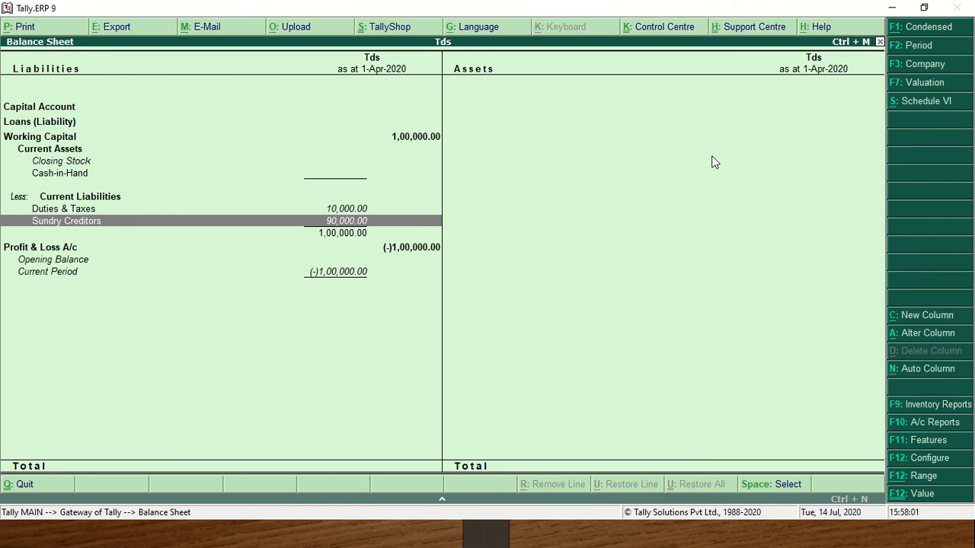
{"action": "key", "text": "Up"}
{"action": "key", "text": "Up"}
{"action": "key", "text": "Up"}
{"action": "key", "text": "Up"}
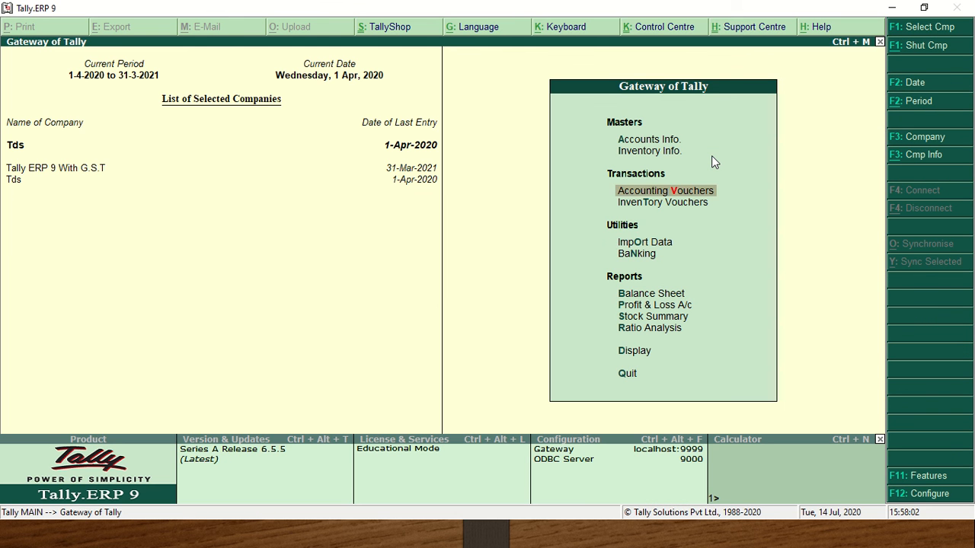
Step: Start a Payment voucher and select the creditor party's ledger as the debit
{"action": "key", "text": "Return"}
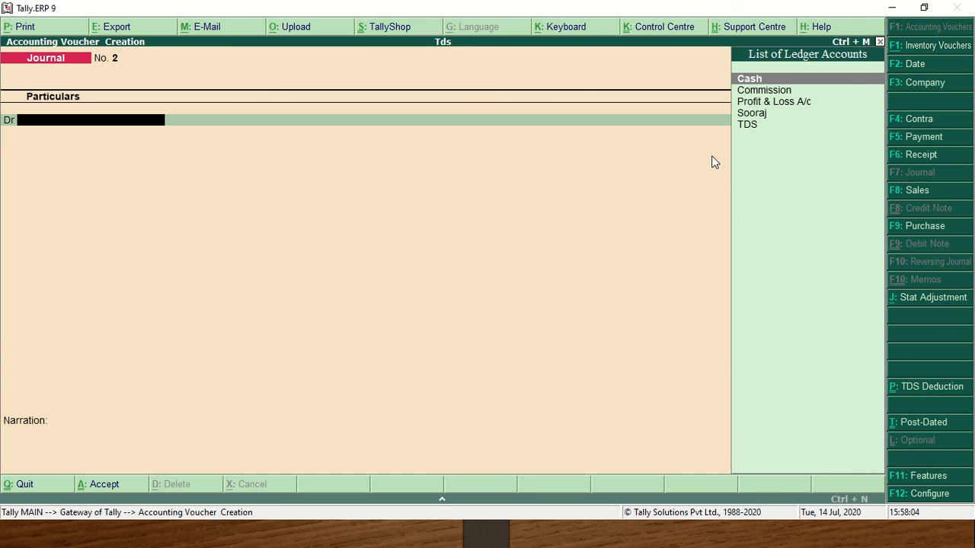
{"action": "key", "text": "F5"}
{"action": "type", "text": "D"}
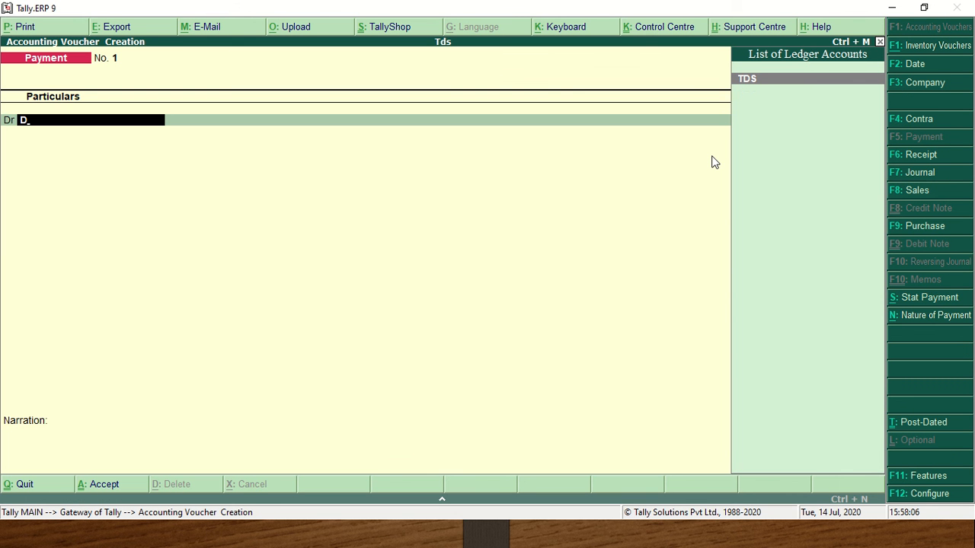
{"action": "key", "text": "BackSpace"}
{"action": "key", "text": "Down"}
{"action": "key", "text": "Return"}
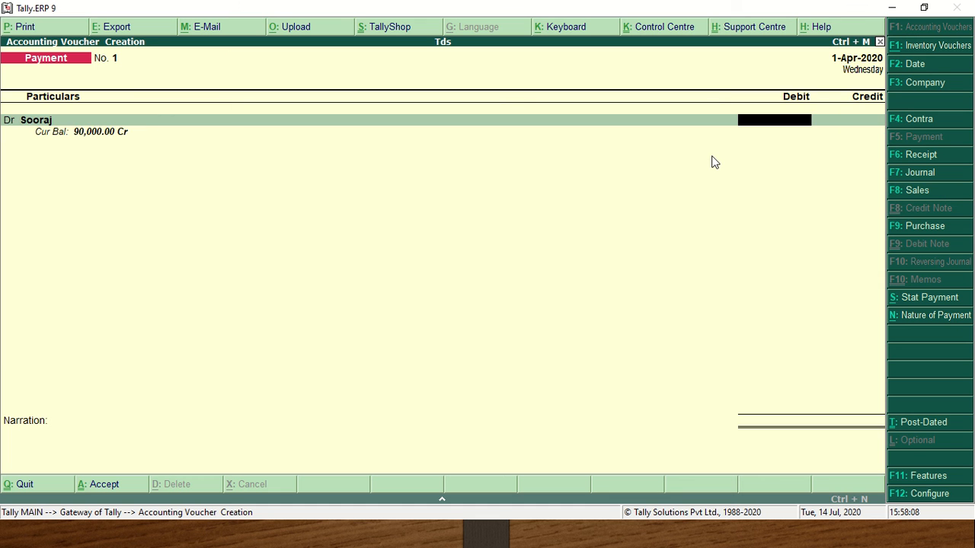
Step: Debit 90,000 against pending bill 1, with Cash as the credit ledger
{"action": "type", "text": "90,000"}
{"action": "key", "text": "Return"}
{"action": "key", "text": "Return"}
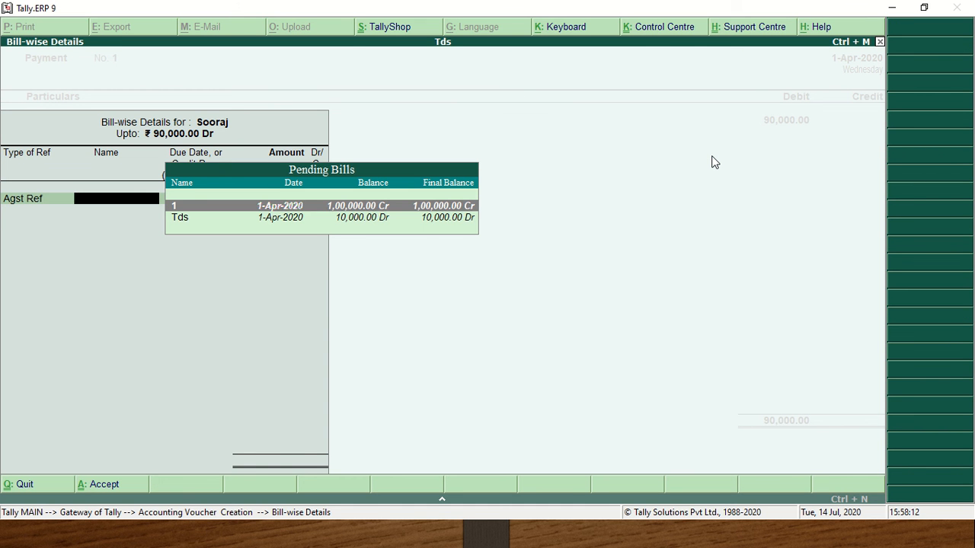
{"action": "key", "text": "Return"}
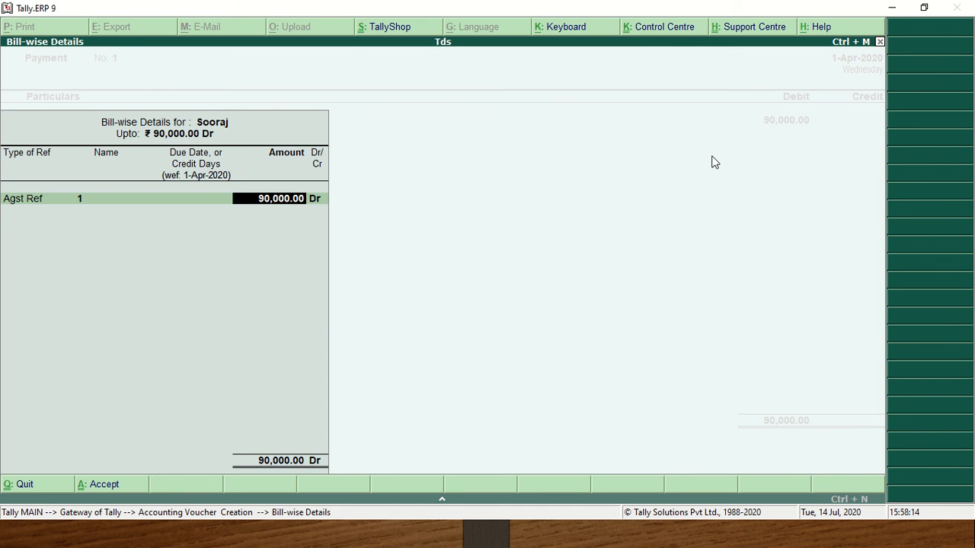
{"action": "key", "text": "Return"}
{"action": "key", "text": "Return"}
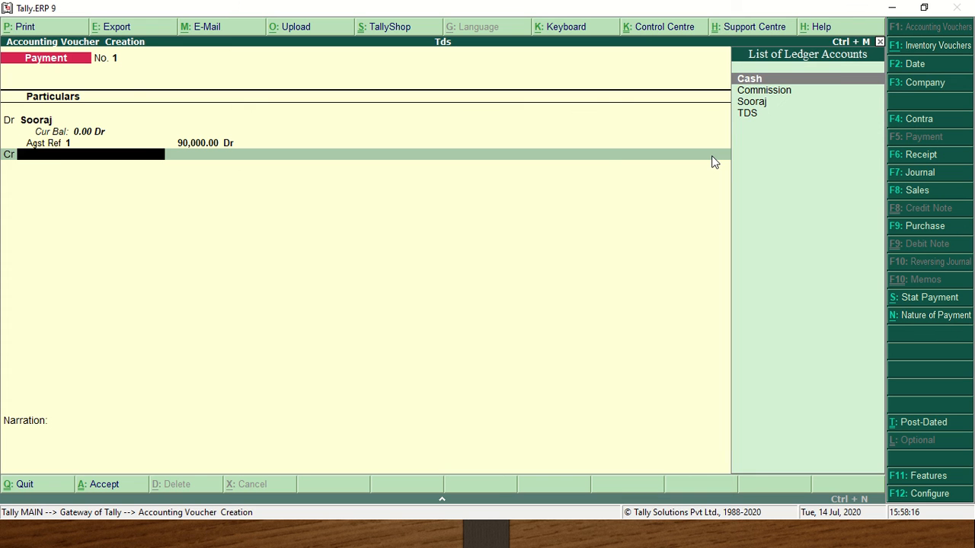
{"action": "key", "text": "Return"}
{"action": "key", "text": "Return"}
{"action": "key", "text": "Return"}
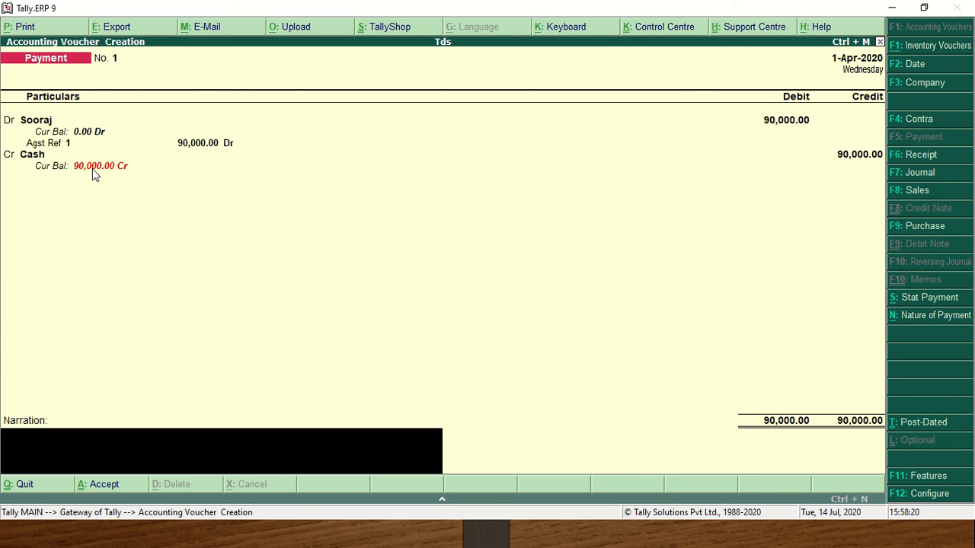
{"action": "key", "text": "BackSpace"}
{"action": "key", "text": "BackSpace"}
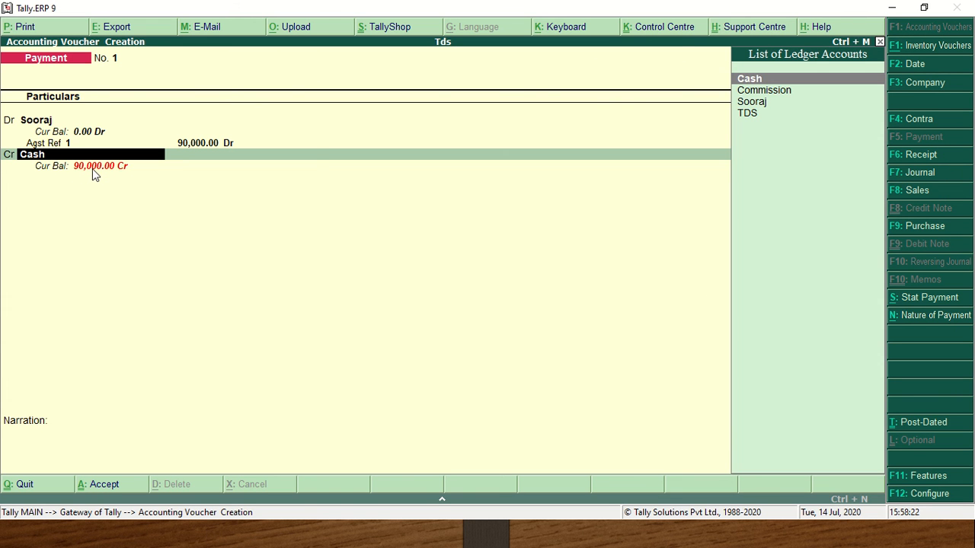
{"action": "key", "text": "ctrl+Return"}
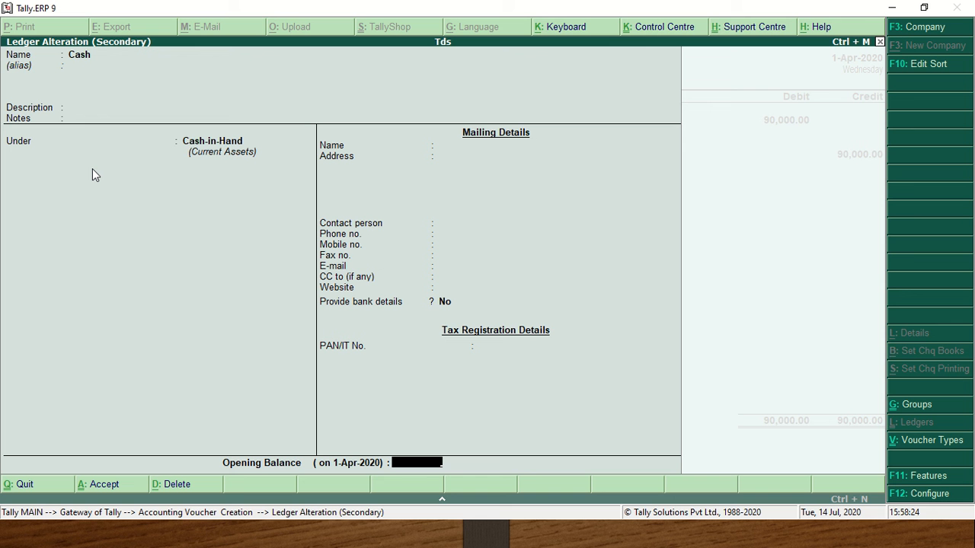
Step: Set Cash's opening balance to 5,00,000 and save the payment narrated 'being due amount paid to' the party
{"action": "type", "text": "500000"}
{"action": "key", "text": "Return"}
{"action": "key", "text": "Return"}
{"action": "key", "text": "Return"}
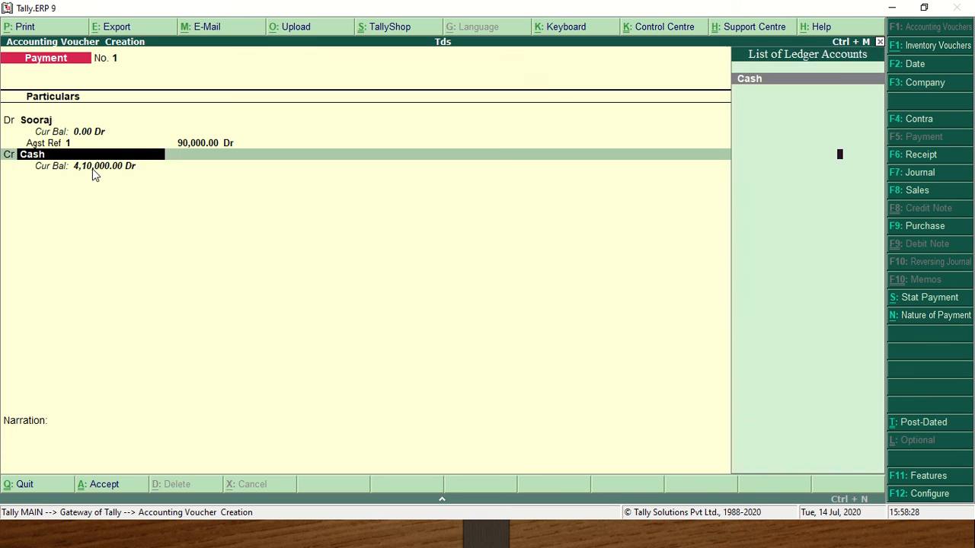
{"action": "type", "text": "m"}
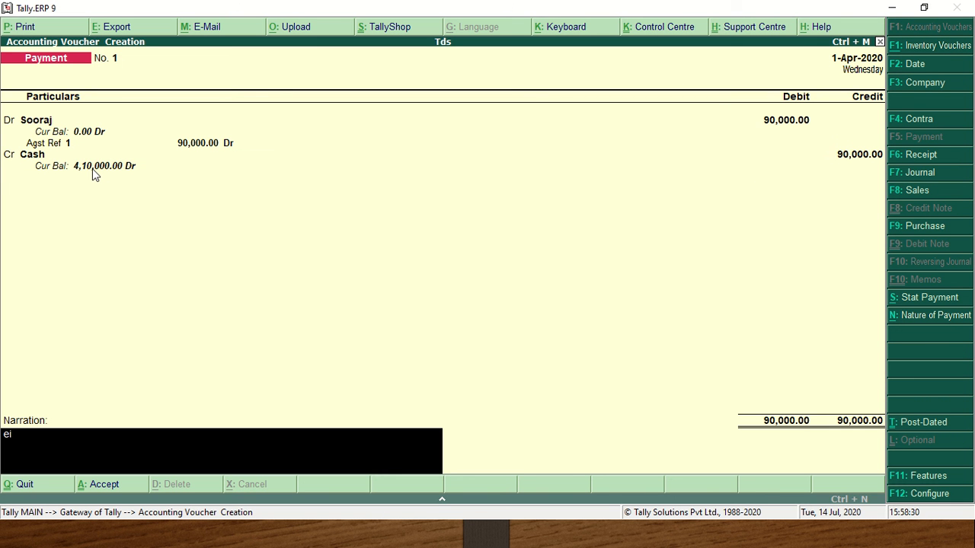
{"action": "key", "text": "BackSpace"}
{"action": "type", "text": "beig"}
{"action": "key", "text": "BackSpace"}
{"action": "type", "text": "ng t"}
{"action": "key", "text": "BackSpace"}
{"action": "type", "text": "due amount paid to s"}
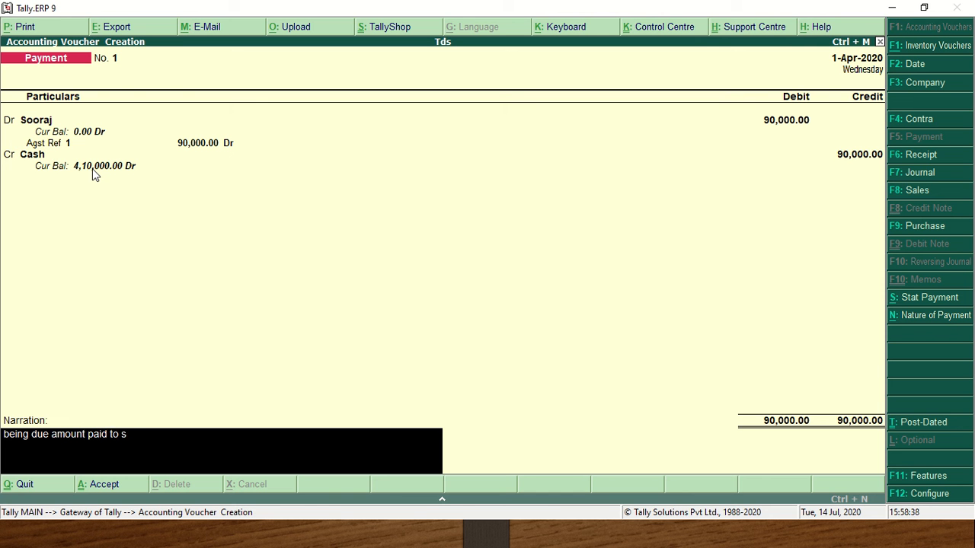
{"action": "type", "text": "oor"}
{"action": "key", "text": "BackSpace"}
{"action": "type", "text": "oraj"}
{"action": "key", "text": "Return"}
{"action": "key", "text": "Return"}
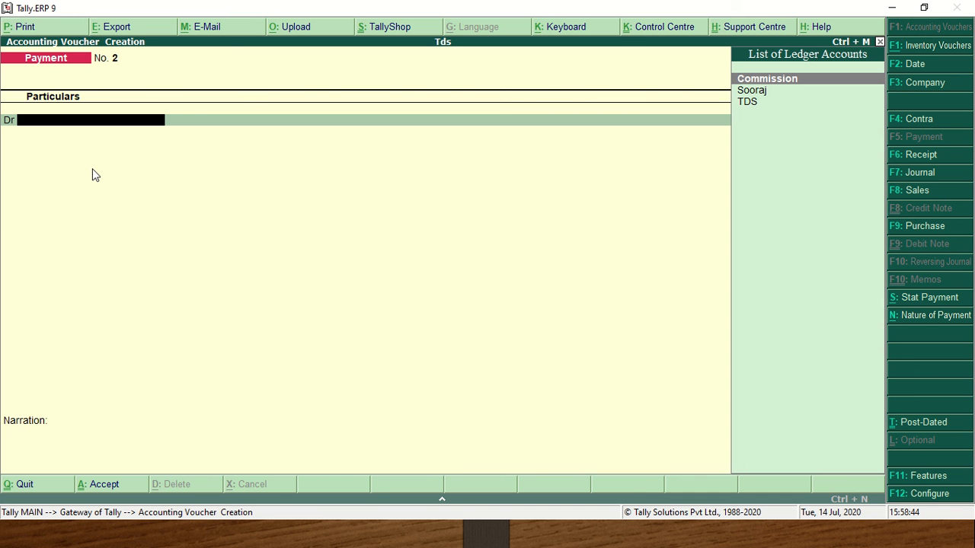
Step: Leave voucher entry, open the Balance Sheet, and view the Sundry Creditors summary
{"action": "key", "text": "Escape"}
{"action": "key", "text": "Return"}
{"action": "key", "text": "Down"}
{"action": "key", "text": "Down"}
{"action": "key", "text": "Down"}
{"action": "key", "text": "Down"}
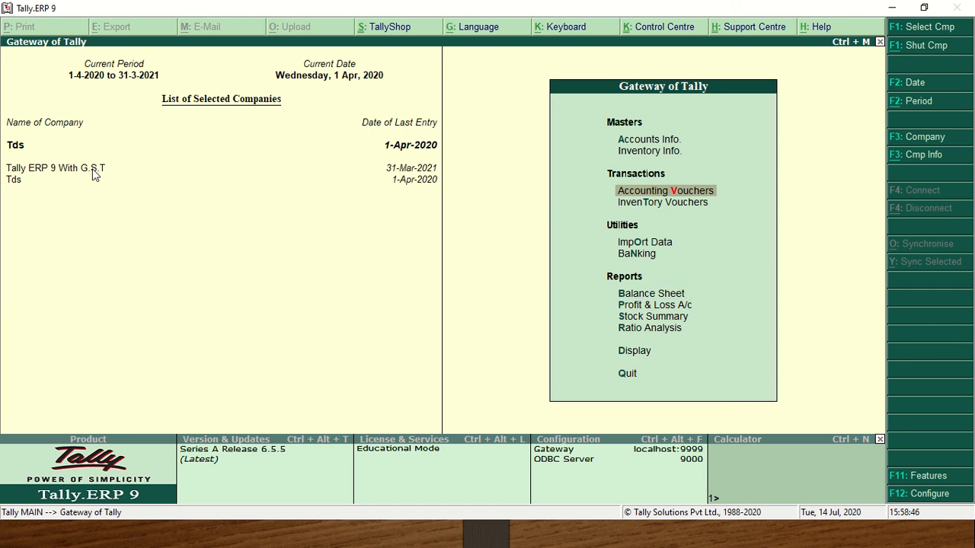
{"action": "key", "text": "Return"}
{"action": "key", "text": "Down"}
{"action": "key", "text": "Down"}
{"action": "key", "text": "Right"}
{"action": "key", "text": "Down"}
{"action": "key", "text": "Down"}
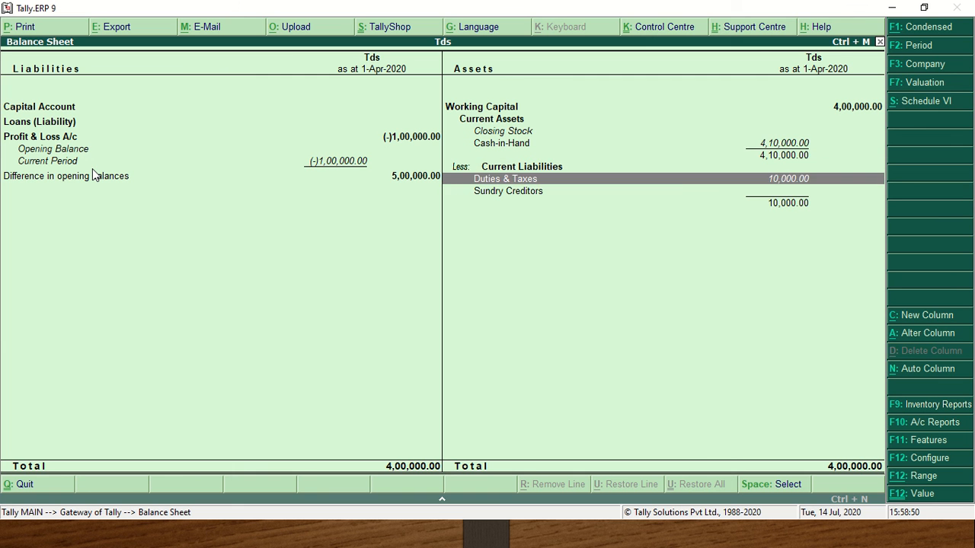
{"action": "key", "text": "Down"}
{"action": "key", "text": "Return"}
{"action": "key", "text": "Escape"}
Step: Drill from Duties & Taxes into the TDS ledger's 10,000 April vouchers, then back out
{"action": "key", "text": "Up"}
{"action": "key", "text": "Return"}
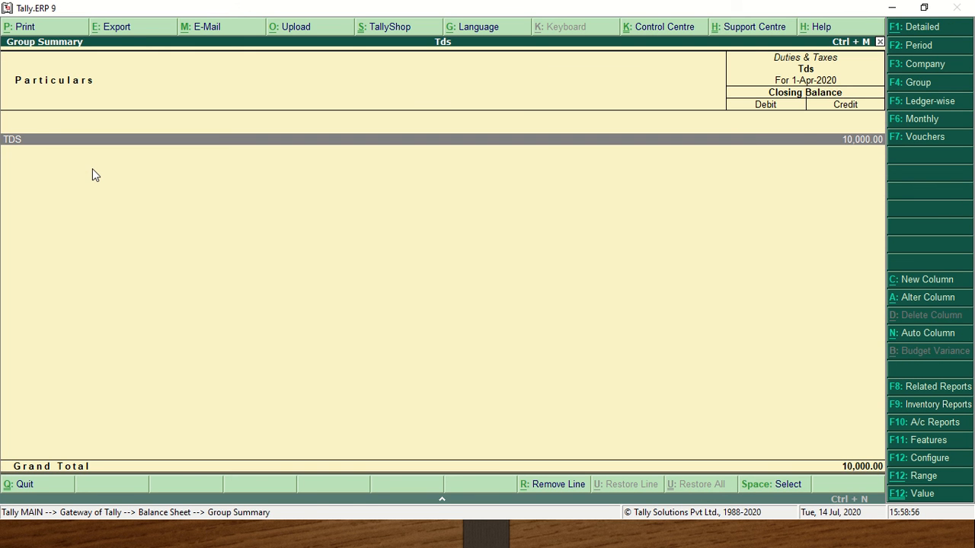
{"action": "key", "text": "Return"}
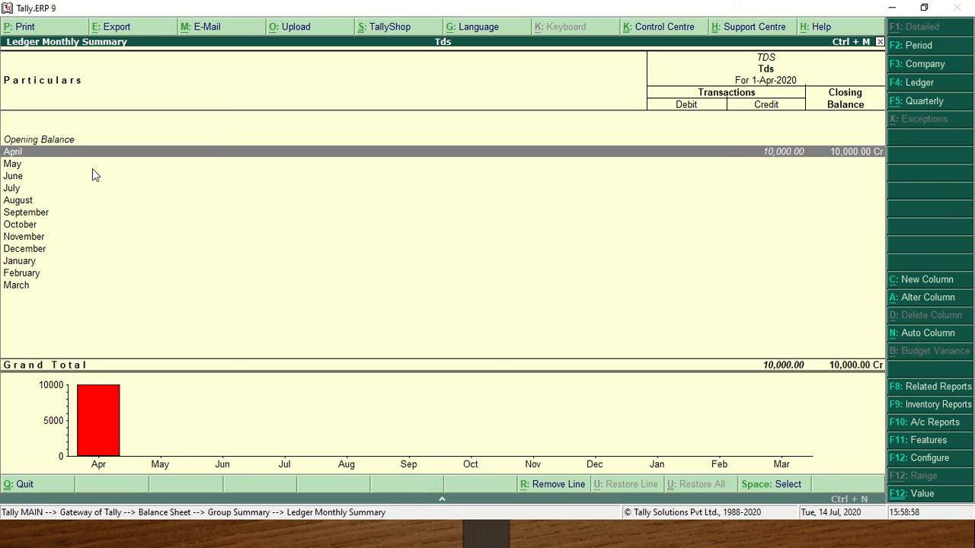
{"action": "key", "text": "Return"}
{"action": "key", "text": "Return"}
{"action": "key", "text": "Escape"}
{"action": "key", "text": "Escape"}
{"action": "key", "text": "Escape"}
{"action": "key", "text": "Escape"}
{"action": "key", "text": "Escape"}
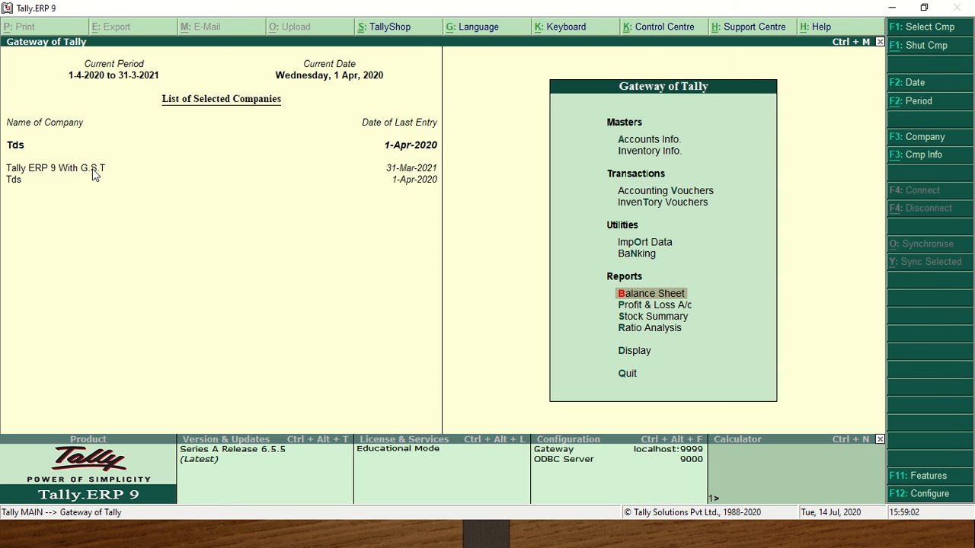
Step: Start Payment voucher No. 2 and open its Stat Payment details with Alt+S
{"action": "key", "text": "Up"}
{"action": "key", "text": "Up"}
{"action": "key", "text": "Up"}
{"action": "key", "text": "Up"}
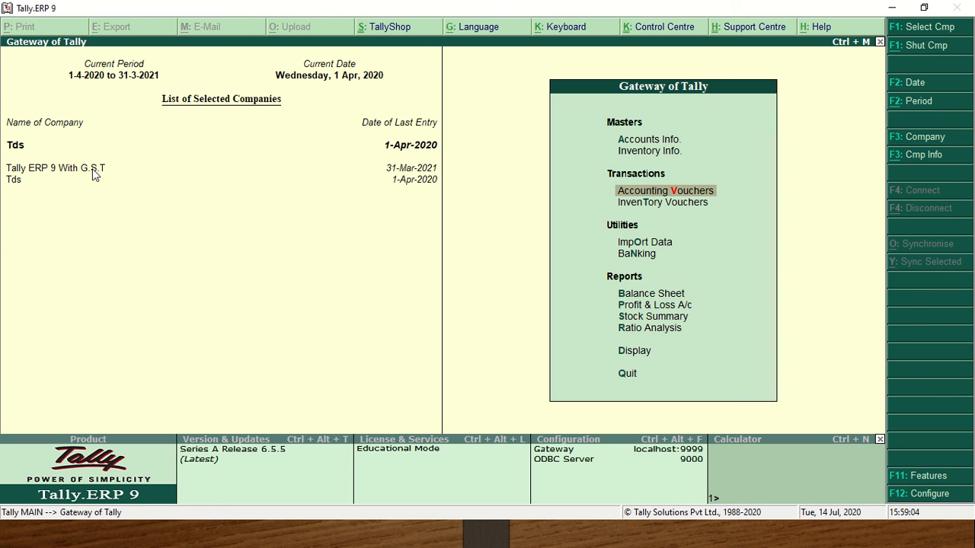
{"action": "key", "text": "Return"}
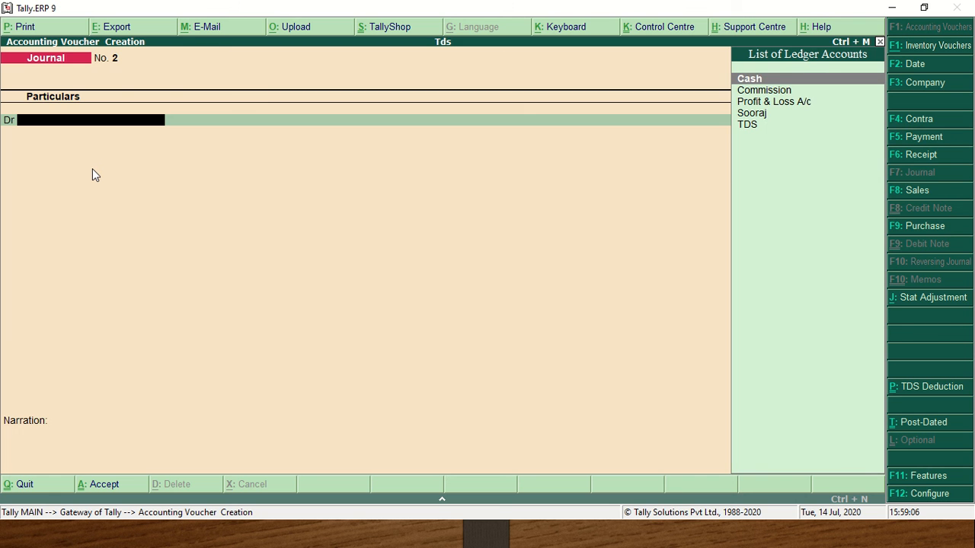
{"action": "key", "text": "F5"}
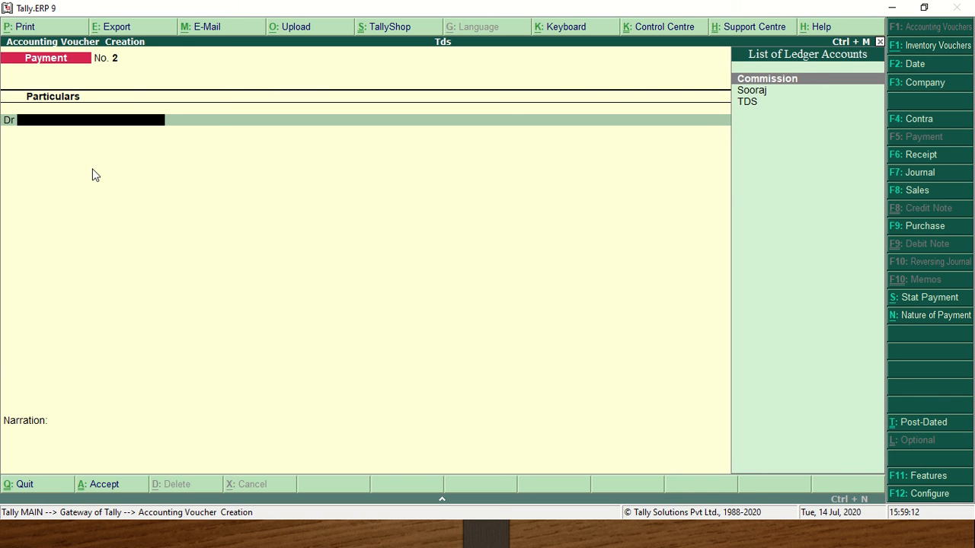
{"action": "key", "text": "alt+s"}
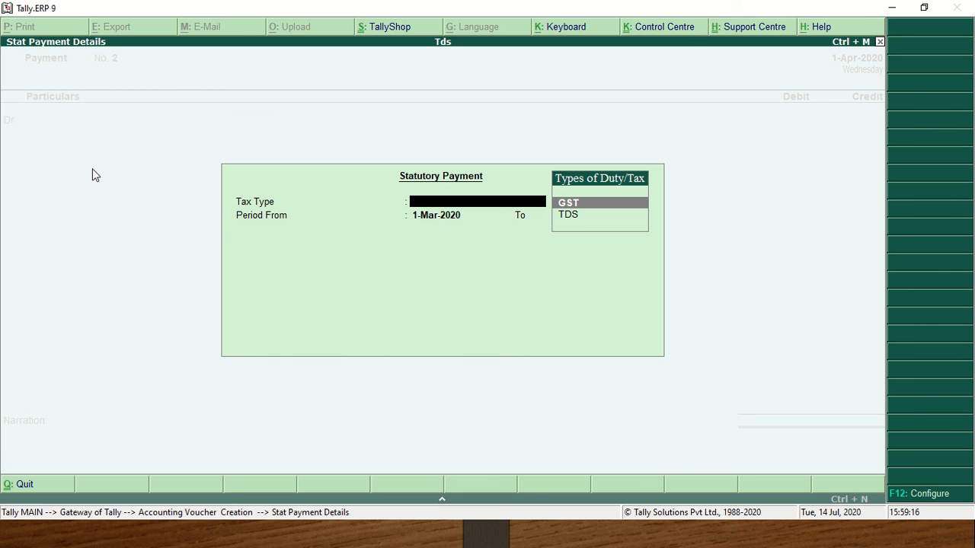
Step: Discard the statutory details and reopen them on a fresh payment voucher
{"action": "key", "text": "Escape"}
{"action": "key", "text": "Escape"}
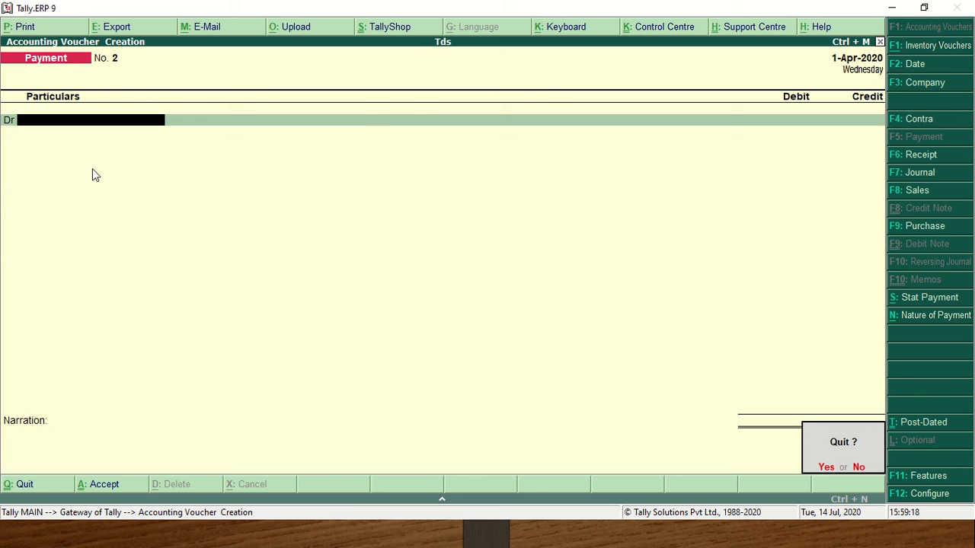
{"action": "key", "text": "y"}
{"action": "key", "text": "Return"}
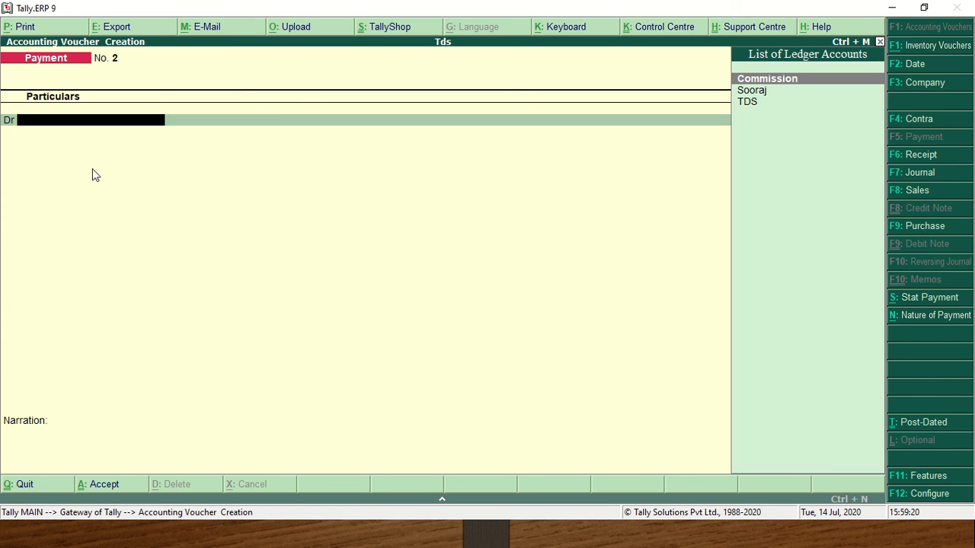
{"action": "key", "text": "alt+s"}
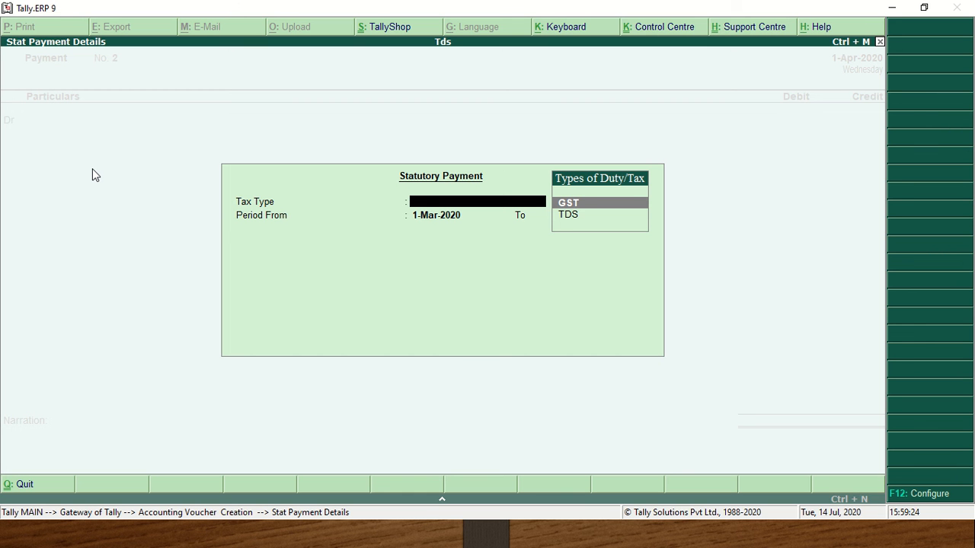
Step: Fill statutory payment as TDS, section 194, All Items, Resident, paid from Cash
{"action": "key", "text": "Down"}
{"action": "key", "text": "Return"}
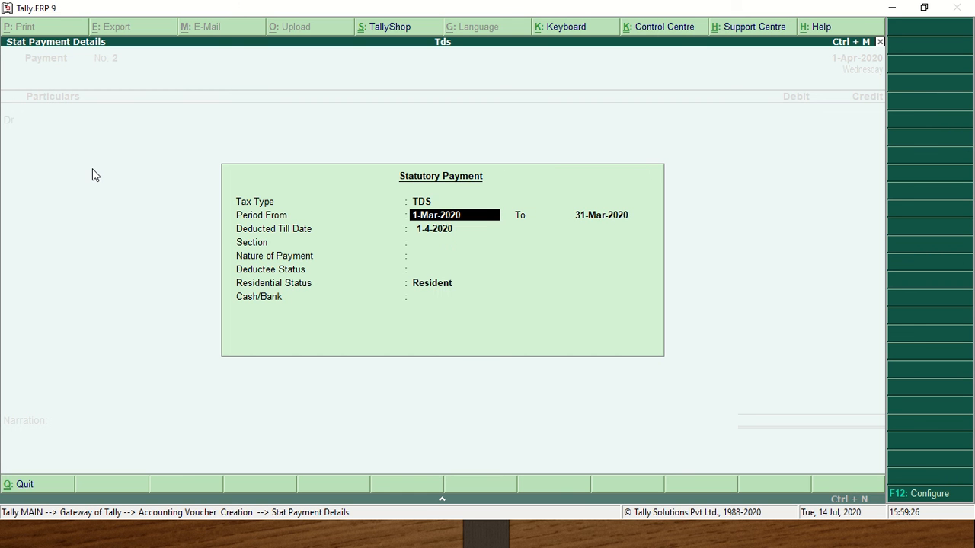
{"action": "key", "text": "Return"}
{"action": "key", "text": "Return"}
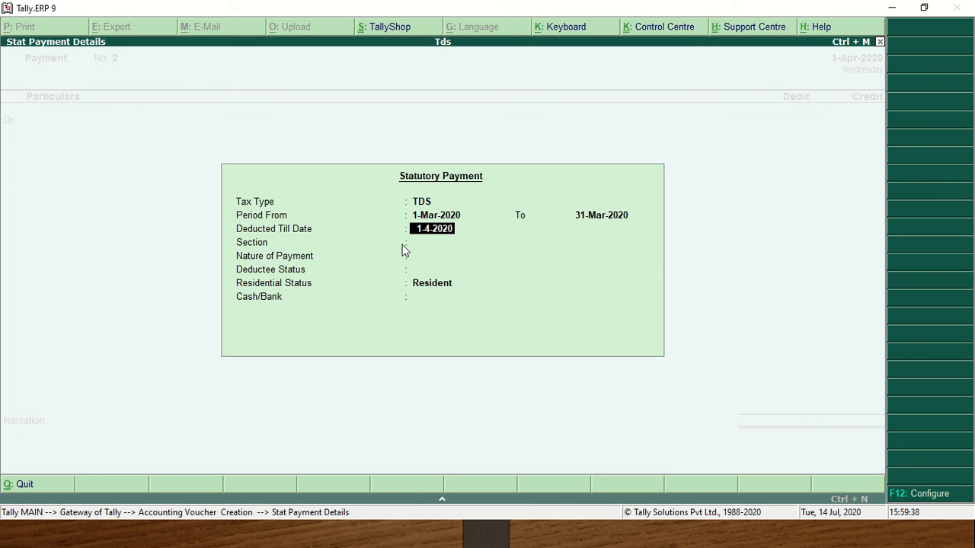
{"action": "key", "text": "Return"}
{"action": "key", "text": "Return"}
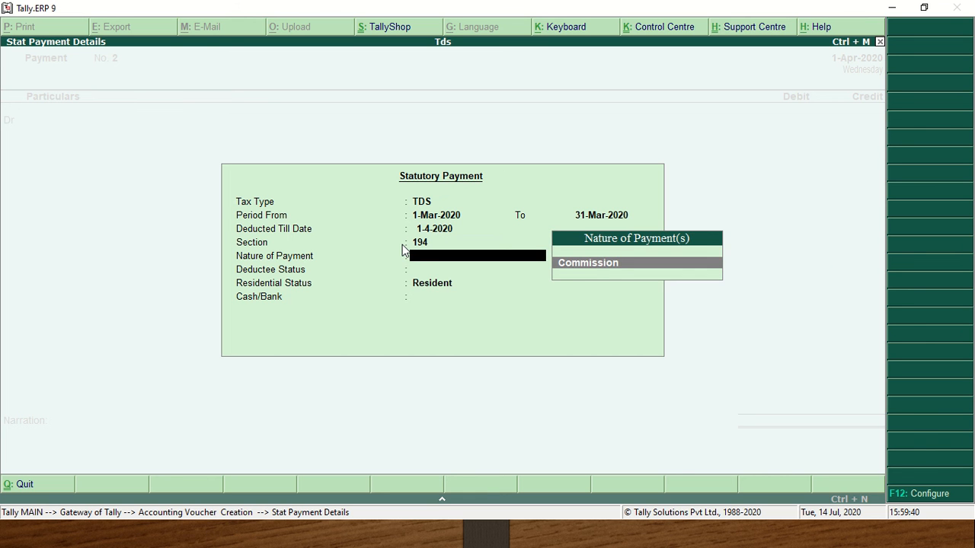
{"action": "key", "text": "Return"}
{"action": "key", "text": "Return"}
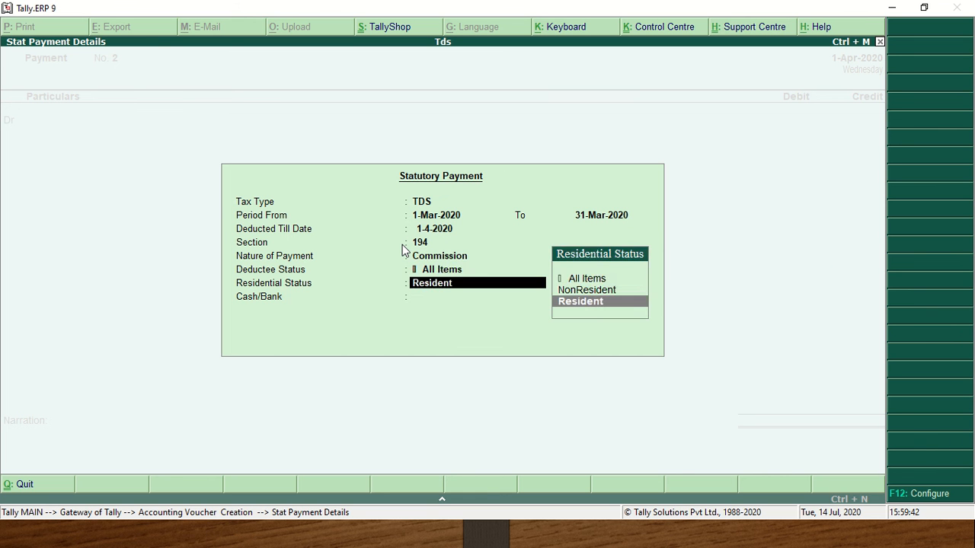
{"action": "key", "text": "BackSpace"}
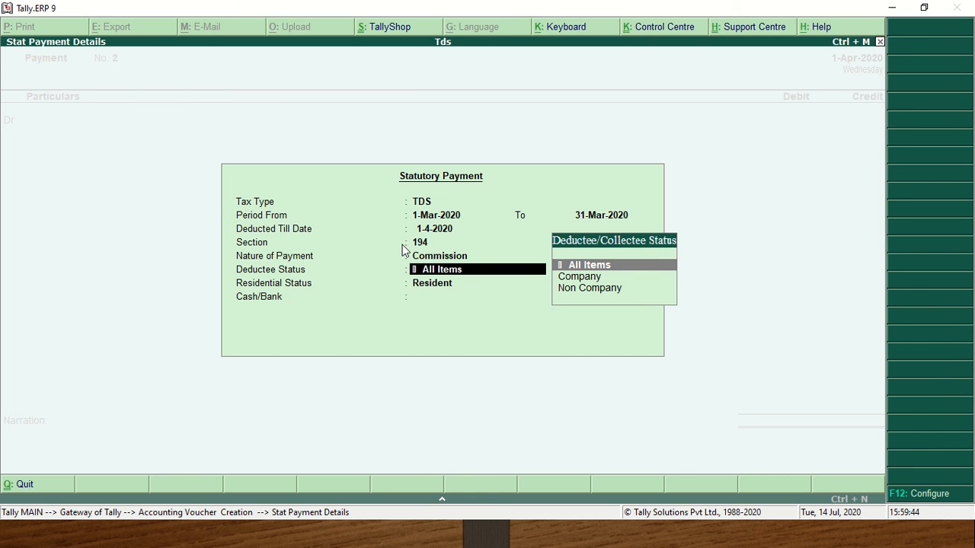
{"action": "key", "text": "Return"}
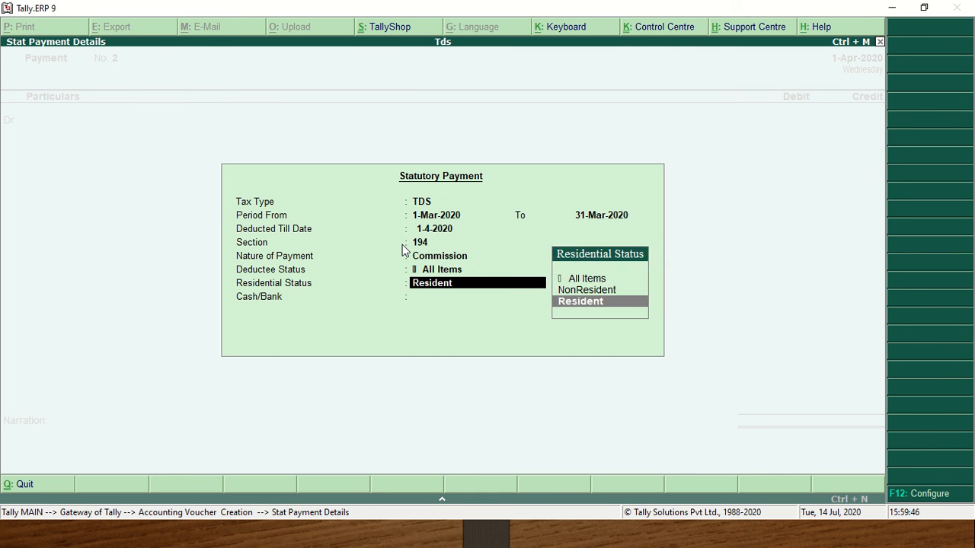
{"action": "key", "text": "Return"}
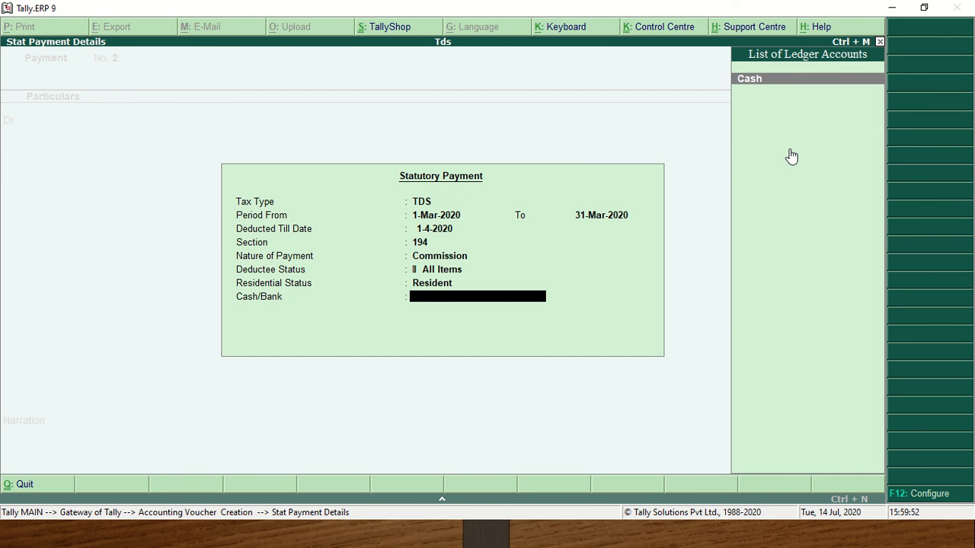
{"action": "key", "text": "Return"}
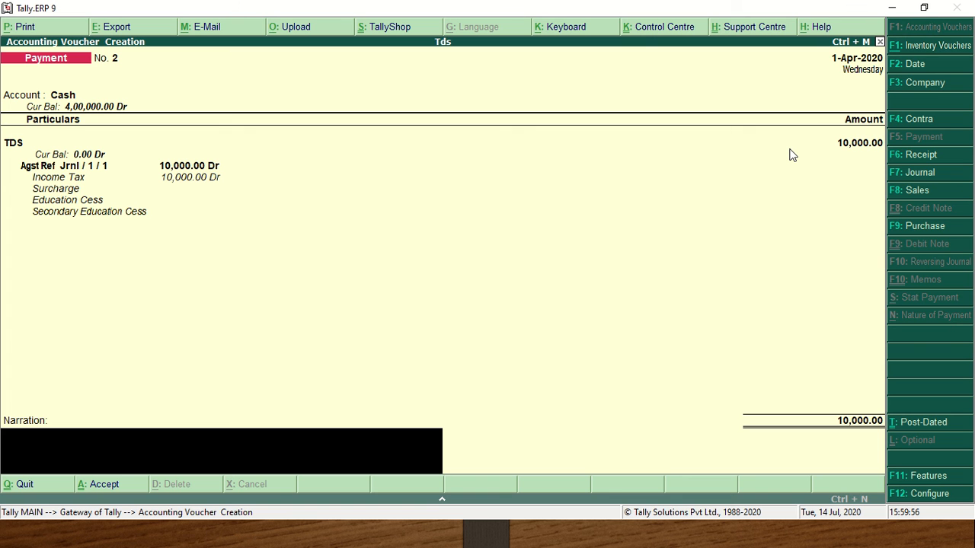
Step: Restart Payment No. 2 and pick TDS for the 1-Mar-2020 to 31-Mar-2020 period
{"action": "key", "text": "y"}
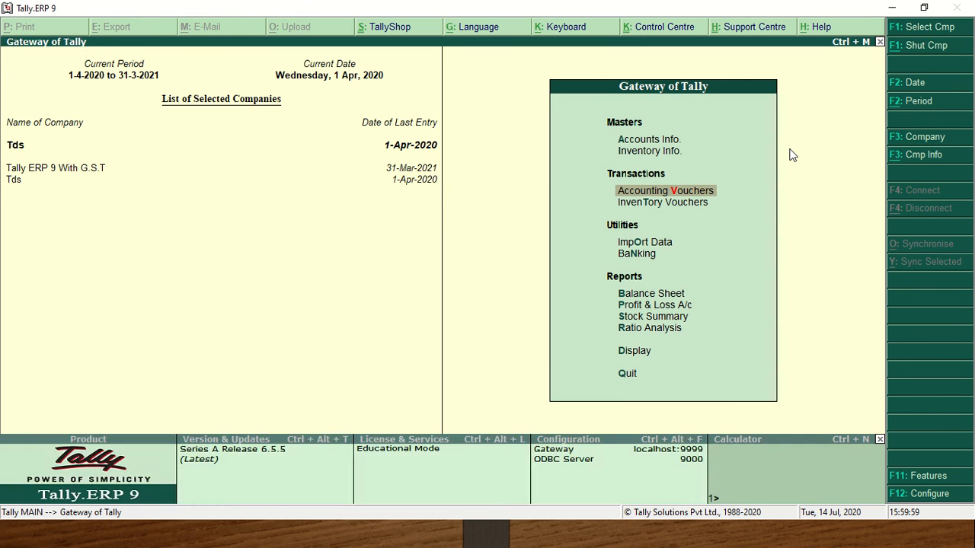
{"action": "key", "text": "Return"}
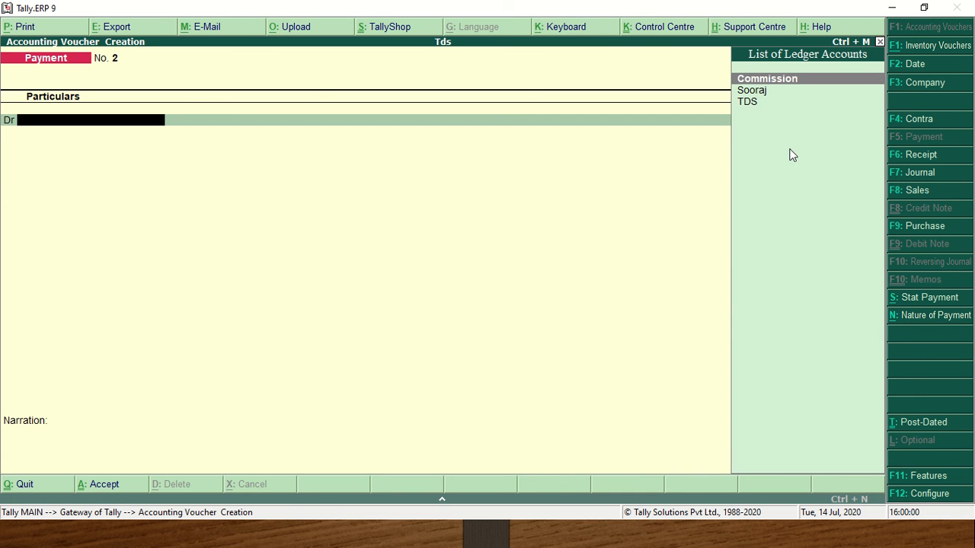
{"action": "key", "text": "alt+s"}
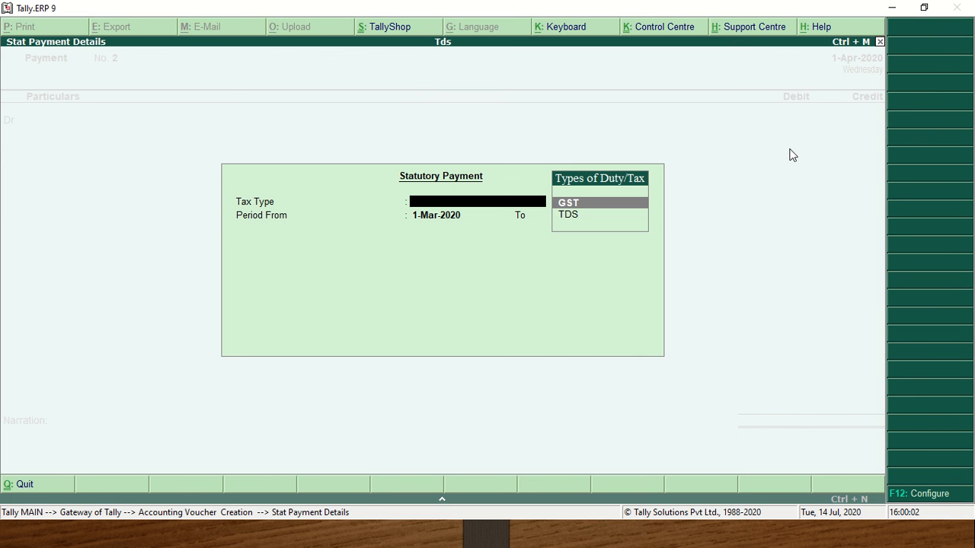
{"action": "key", "text": "Down"}
{"action": "key", "text": "Return"}
{"action": "key", "text": "Return"}
{"action": "key", "text": "Return"}
{"action": "key", "text": "Return"}
{"action": "key", "text": "Return"}
{"action": "key", "text": "Return"}
{"action": "key", "text": "Return"}
{"action": "key", "text": "Return"}
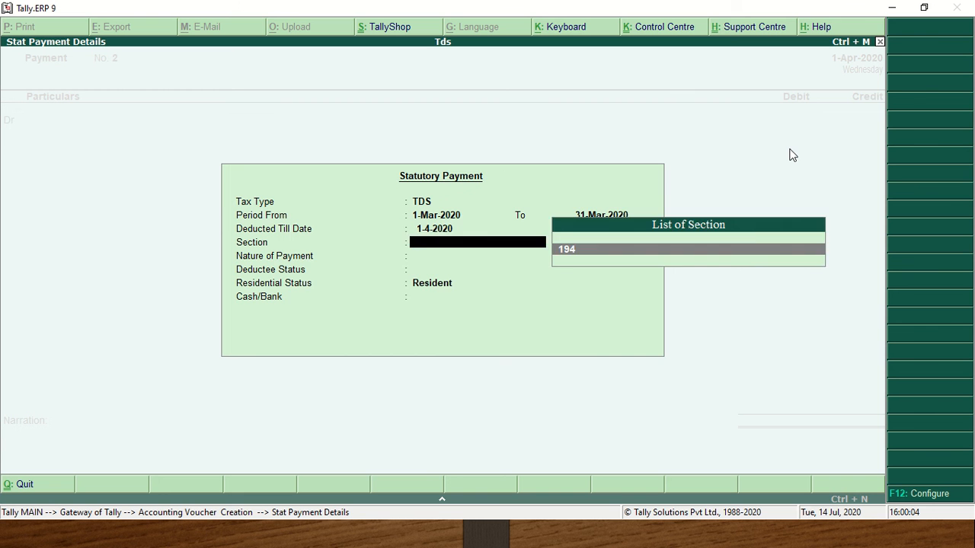
{"action": "key", "text": "Return"}
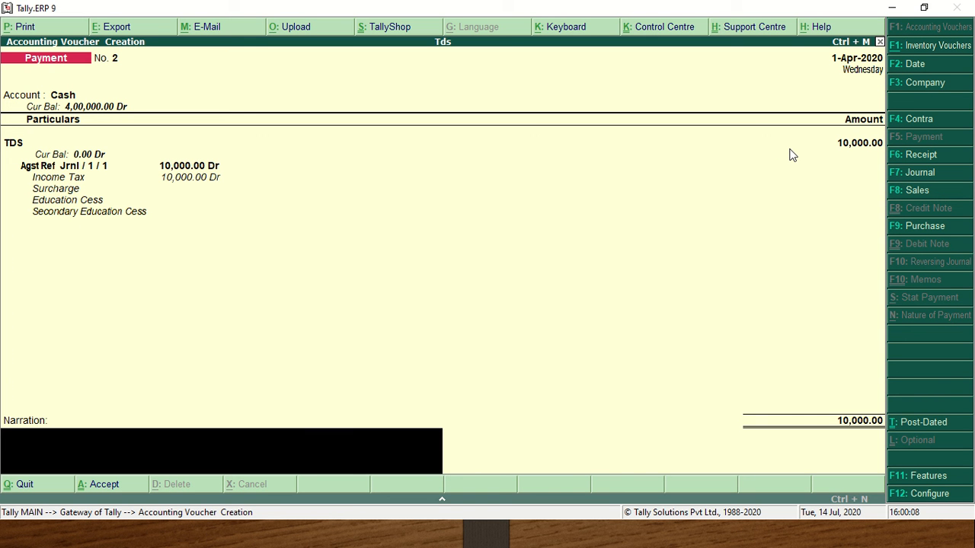
Step: Save the 10,000 TDS payment narrated 'being tds paid to the govt.' and return to Gateway
{"action": "type", "text": "being tds paid to the"}
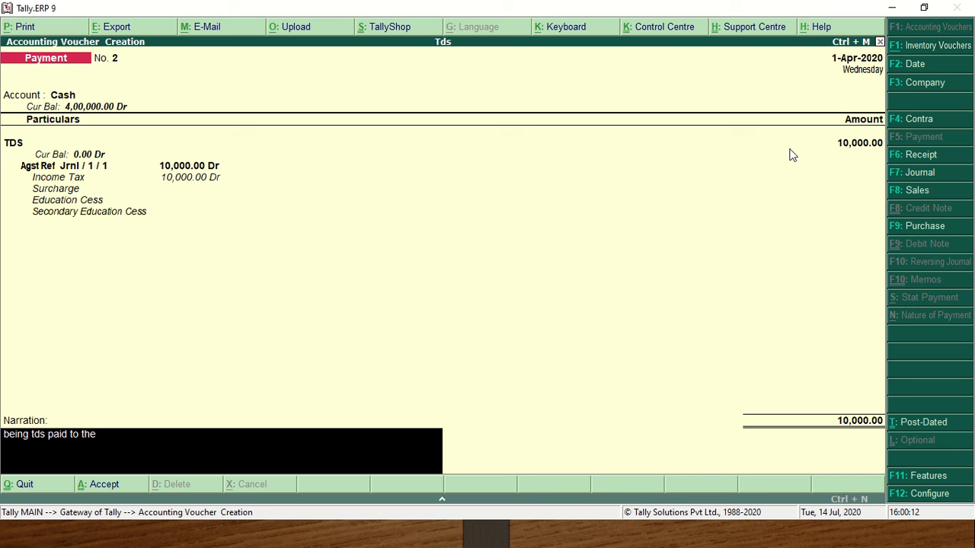
{"action": "type", "text": " gov"}
{"action": "key", "text": "Return"}
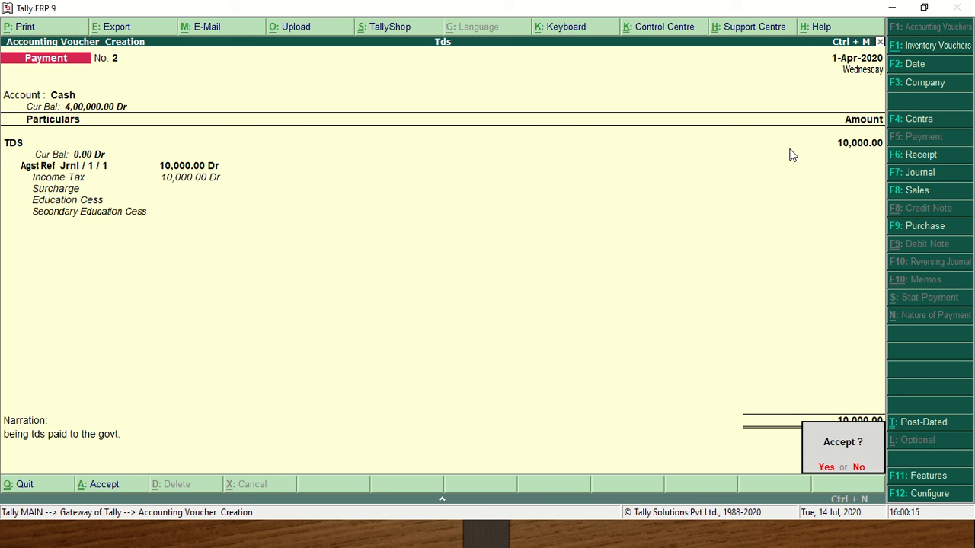
{"action": "key", "text": "Return"}
{"action": "key", "text": "Escape"}
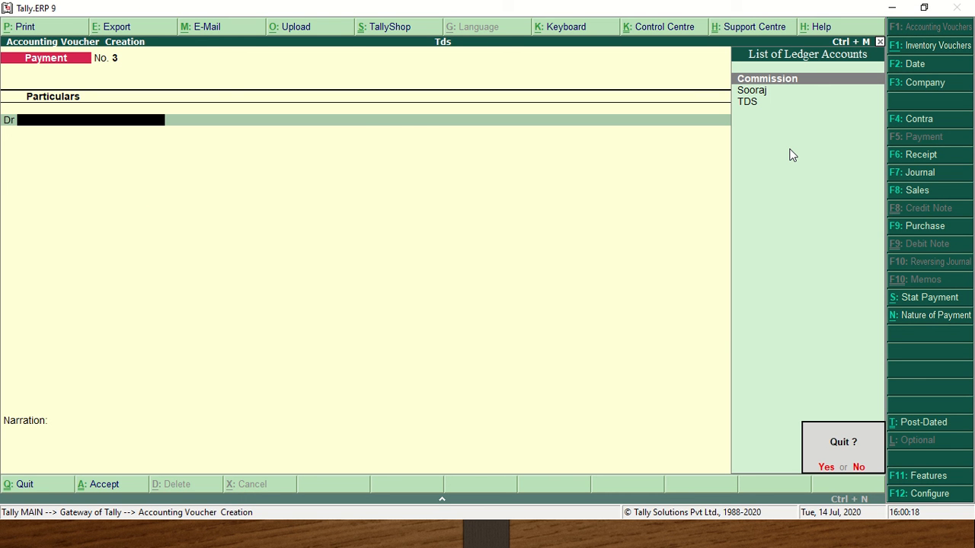
{"action": "key", "text": "Return"}
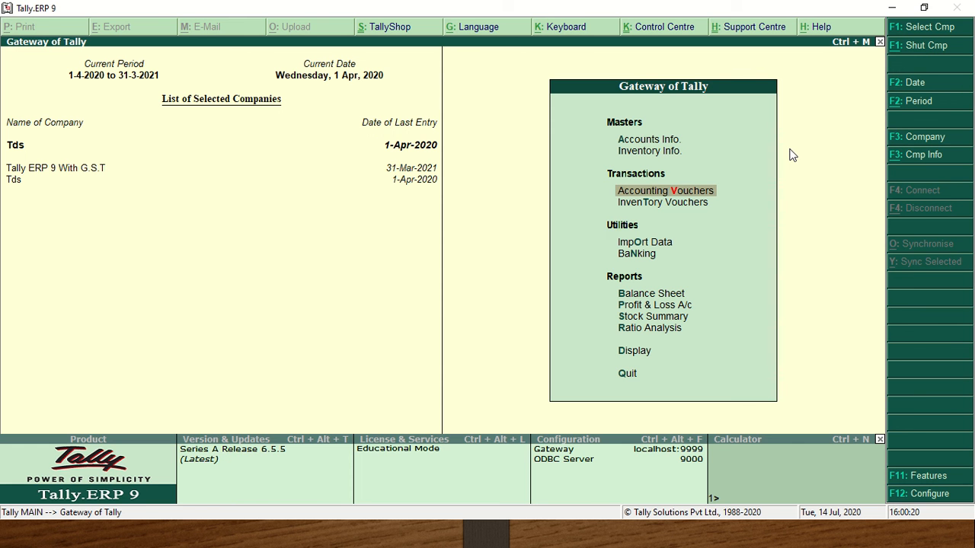
{"action": "key", "text": "Down"}
{"action": "key", "text": "Down"}
{"action": "key", "text": "Down"}
{"action": "key", "text": "Down"}
{"action": "key", "text": "Return"}
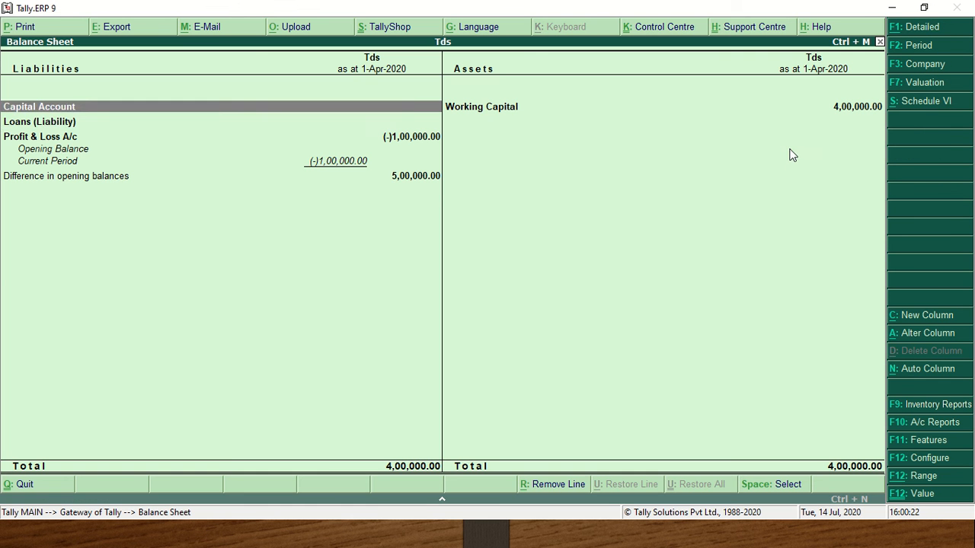
{"action": "key", "text": "alt+F1"}
{"action": "key", "text": "Down"}
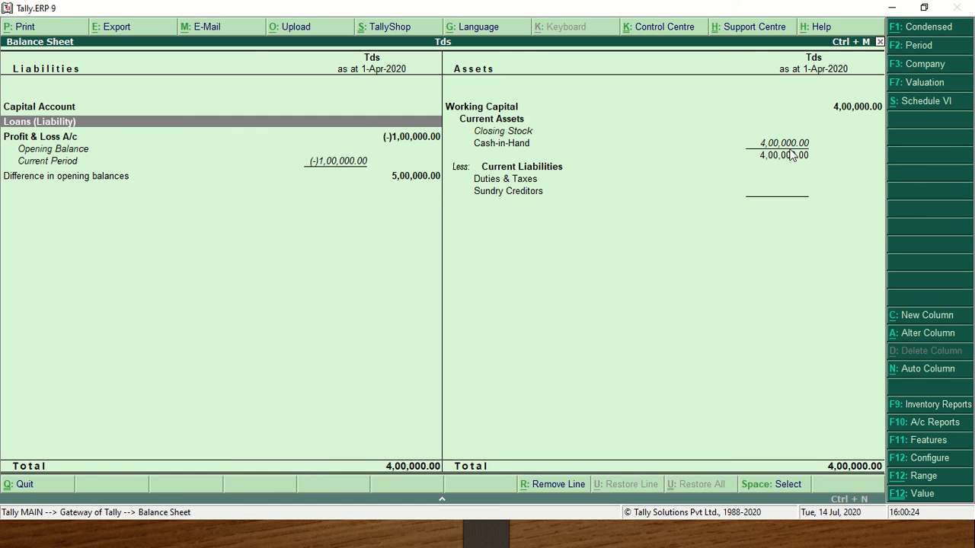
{"action": "key", "text": "Right"}
{"action": "key", "text": "Down"}
{"action": "key", "text": "Down"}
{"action": "key", "text": "Down"}
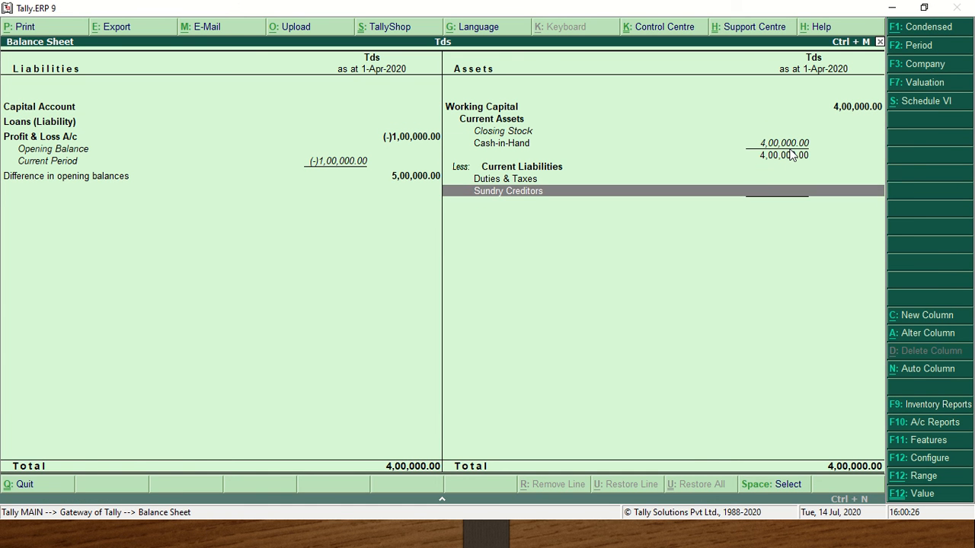
{"action": "key", "text": "Escape"}
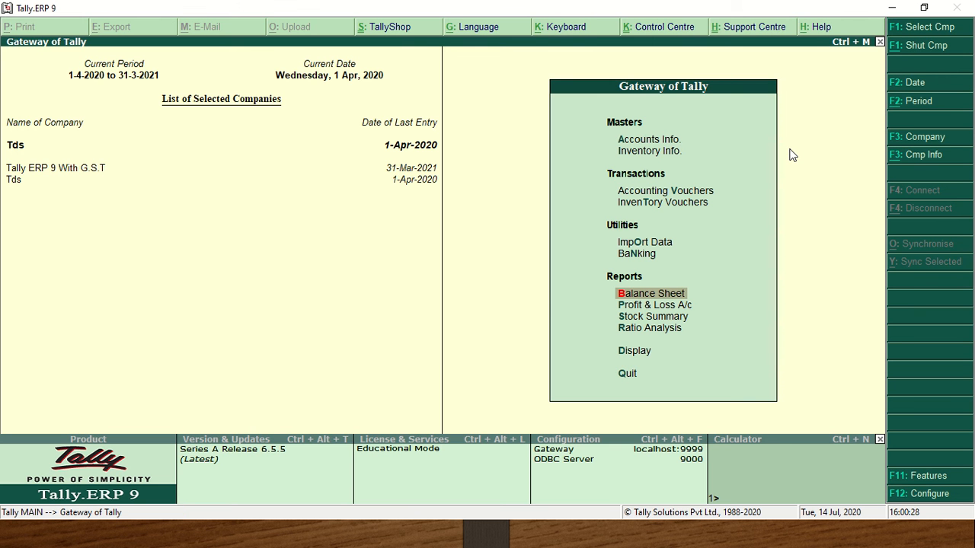
Step: Open the Day Book for 1-Apr-2020 and view the Commission journal voucher
{"action": "key", "text": "d"}
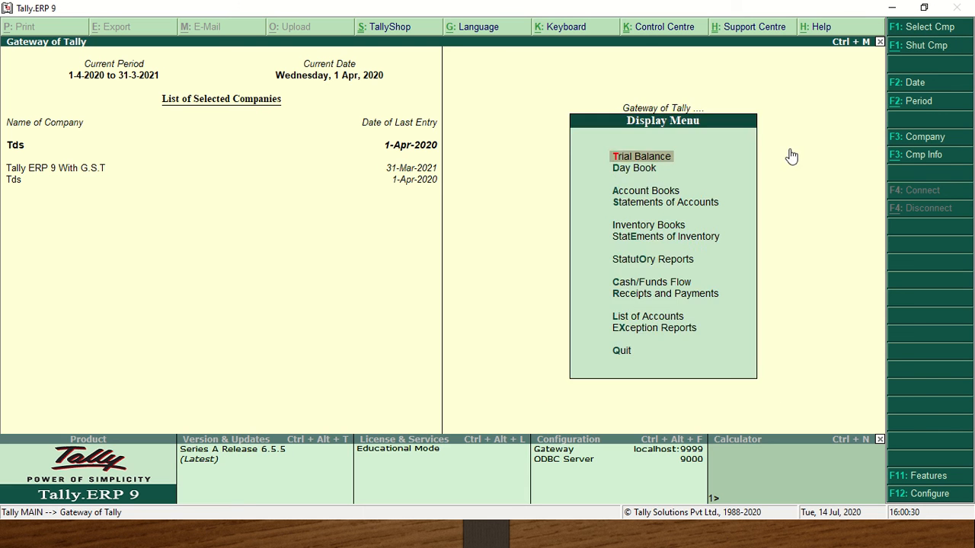
{"action": "key", "text": "y"}
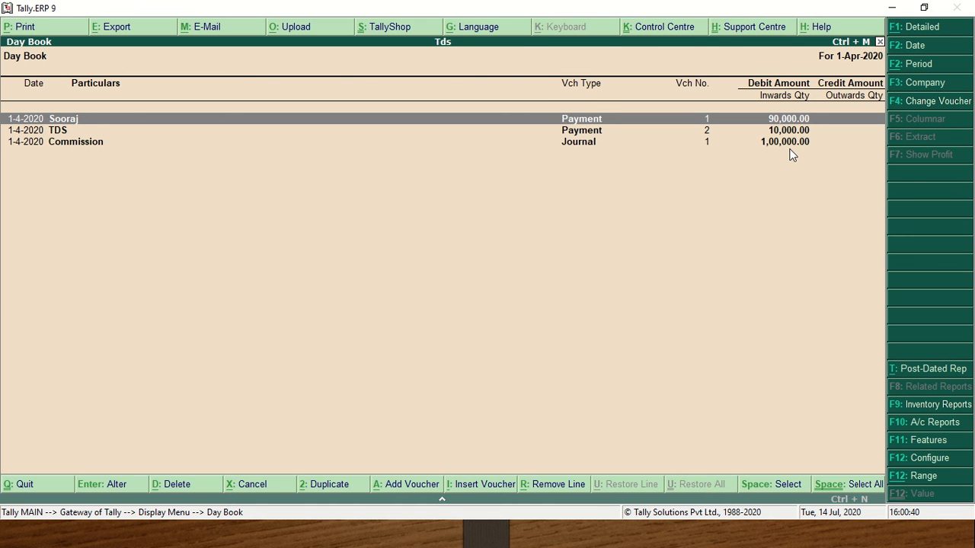
{"action": "key", "text": "Down"}
{"action": "key", "text": "Down"}
{"action": "key", "text": "Return"}
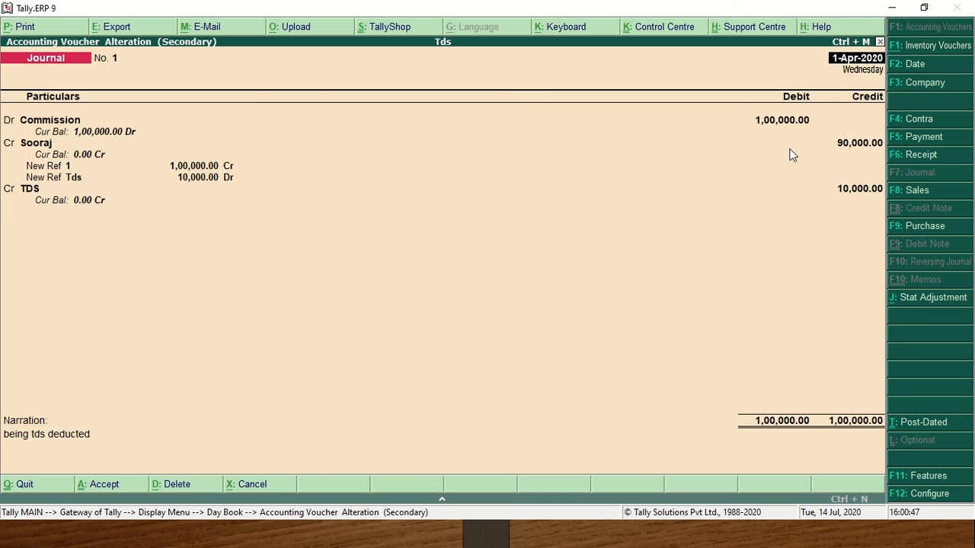
{"action": "key", "text": "Escape"}
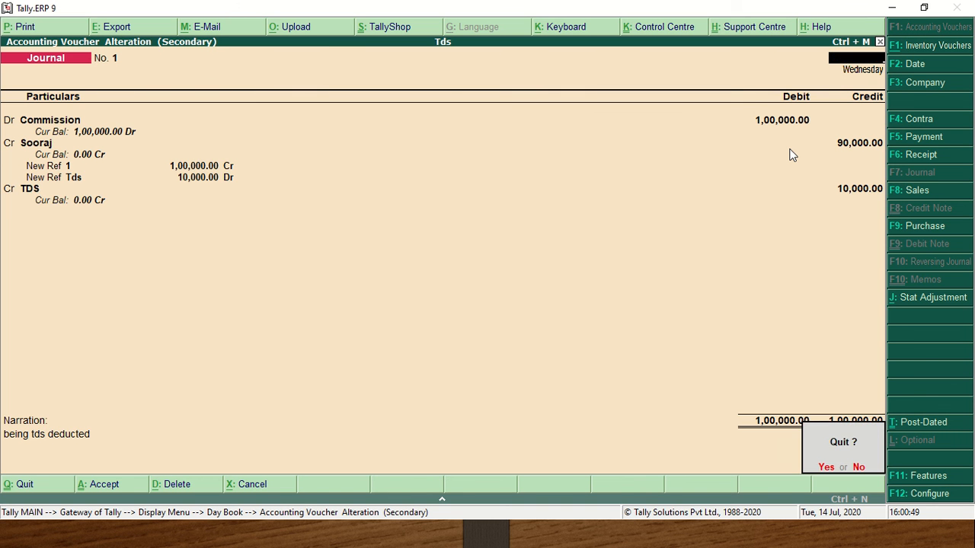
{"action": "key", "text": "y"}
Step: View the 90,000 payment voucher, then close the Day Book
{"action": "key", "text": "Up"}
{"action": "key", "text": "Up"}
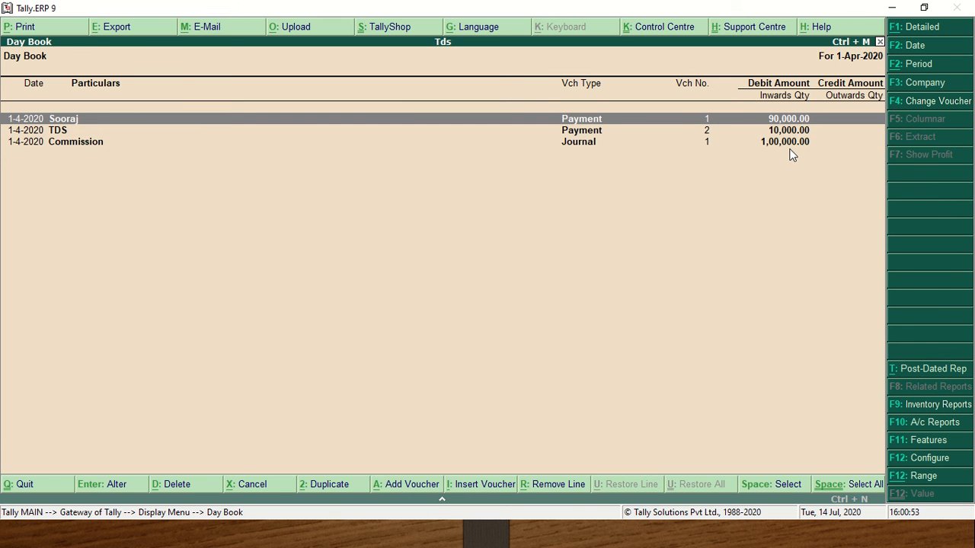
{"action": "key", "text": "Return"}
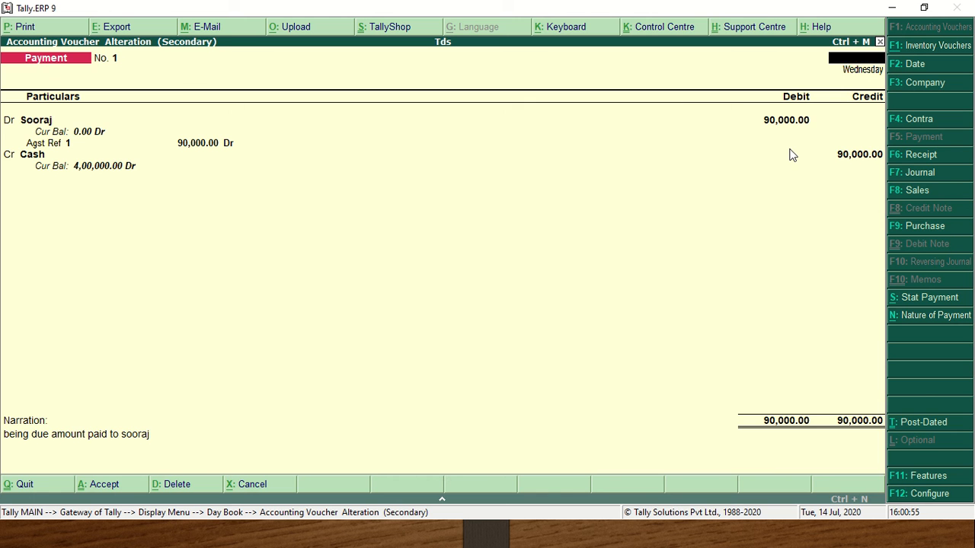
{"action": "key", "text": "Escape"}
{"action": "key", "text": "Escape"}
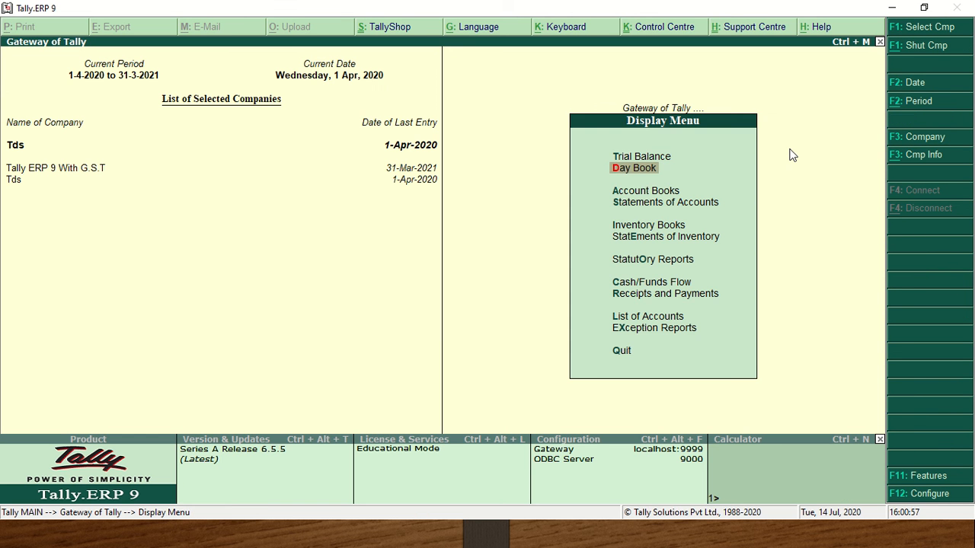
{"action": "key", "text": "Escape"}
Step: Bring up the PowerPoint slideshow and step through the Summary slide's TDS Entries point to the Thanks slide
{"action": "key", "text": "alt+Tab"}
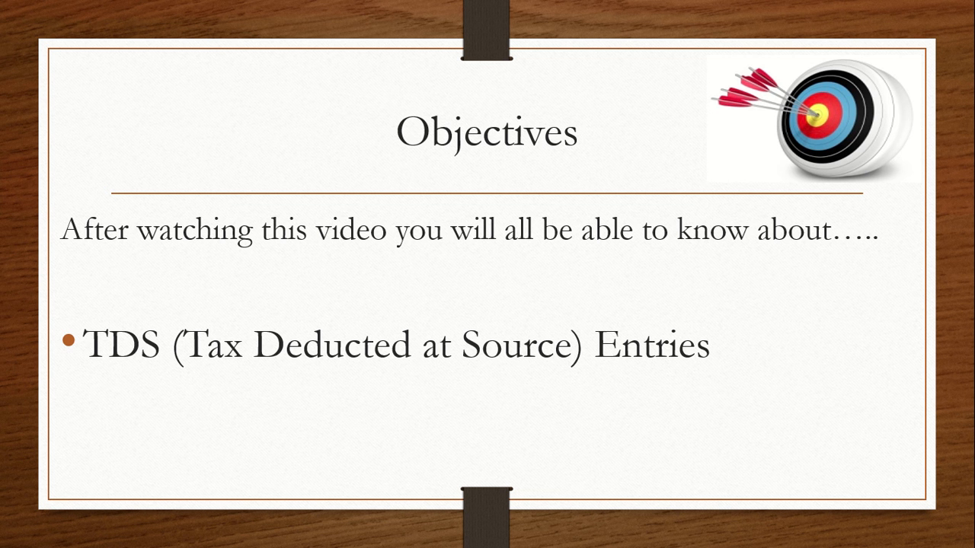
{"action": "key", "text": "Right"}
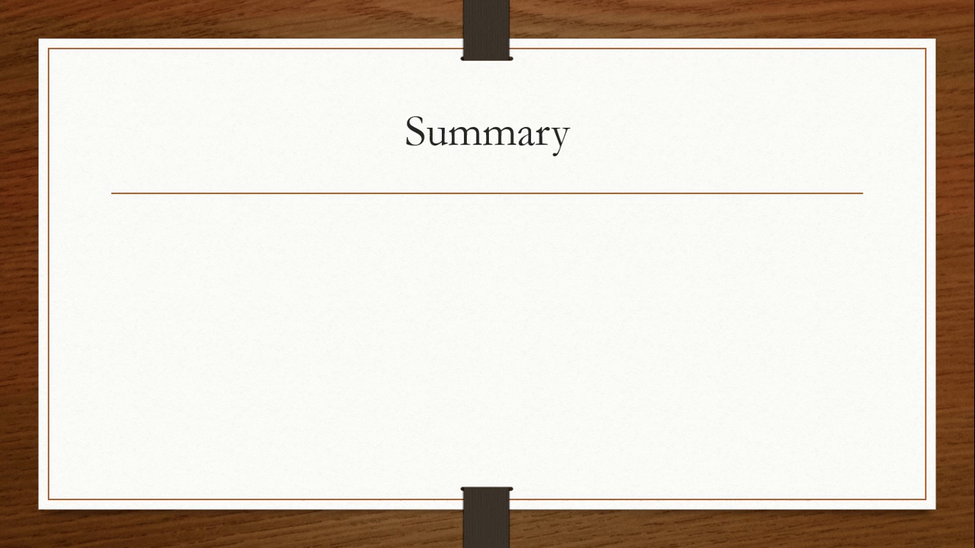
{"action": "key", "text": "Right"}
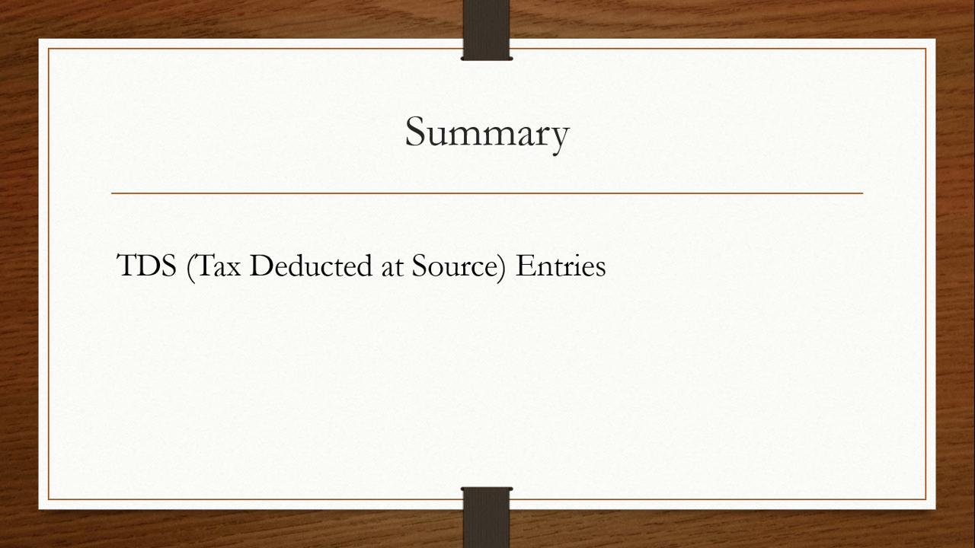
{"action": "key", "text": "Right"}
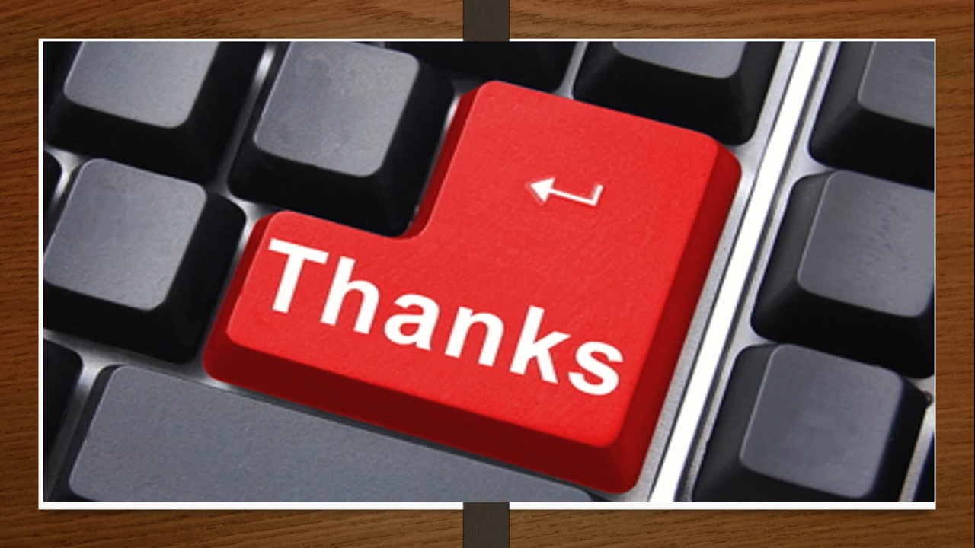